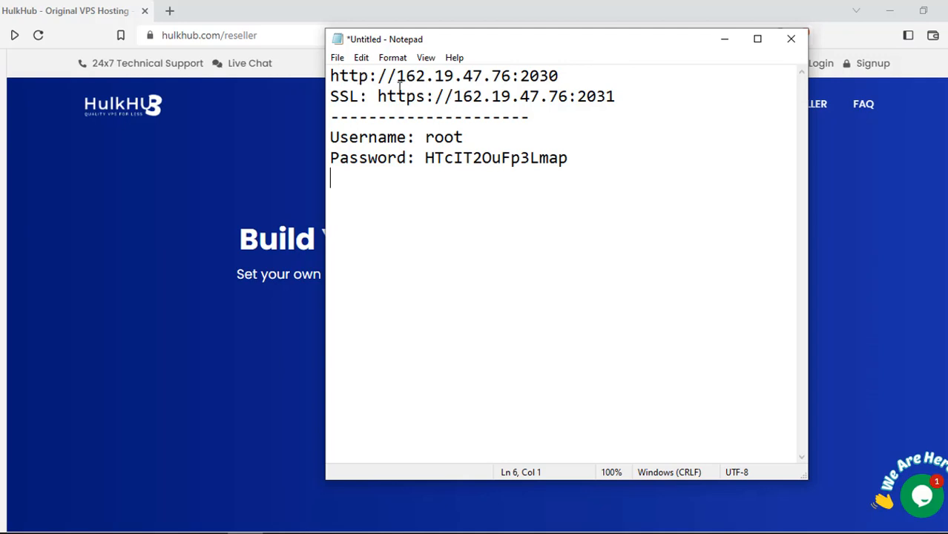
Examine the plain HTTP login address in the notes, including its server IP and port 2030.
{"action": "left_click_drag", "start_coordinate": [396, 75], "coordinate": [511, 75]}
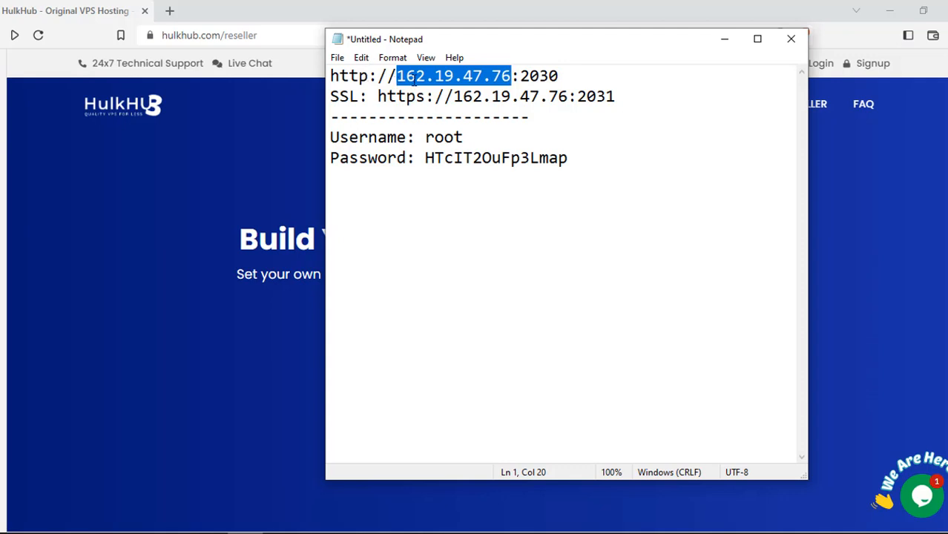
{"action": "left_click", "coordinate": [434, 77]}
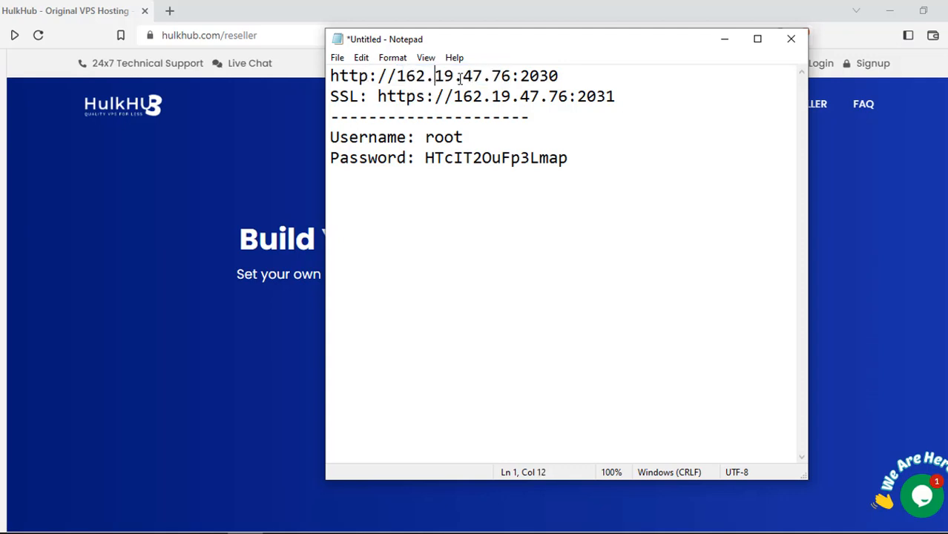
{"action": "left_click", "coordinate": [472, 77]}
{"action": "left_click", "coordinate": [499, 79]}
{"action": "left_click", "coordinate": [330, 75]}
{"action": "left_click_drag", "start_coordinate": [330, 75], "coordinate": [569, 77]}
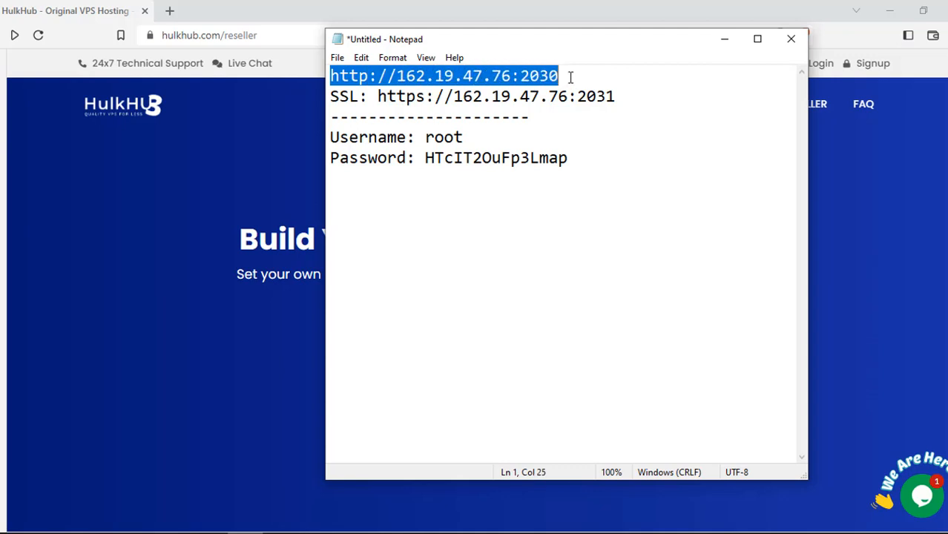
{"action": "left_click", "coordinate": [370, 76]}
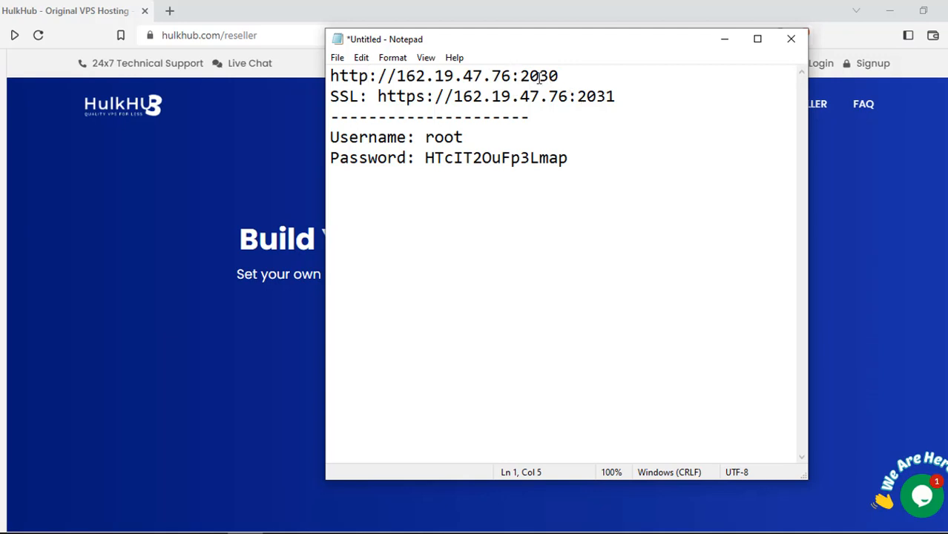
{"action": "left_click_drag", "start_coordinate": [581, 79], "coordinate": [385, 78]}
{"action": "left_click", "coordinate": [334, 98]}
{"action": "left_click_drag", "start_coordinate": [620, 96], "coordinate": [378, 97]}
{"action": "right_click", "coordinate": [390, 97]}
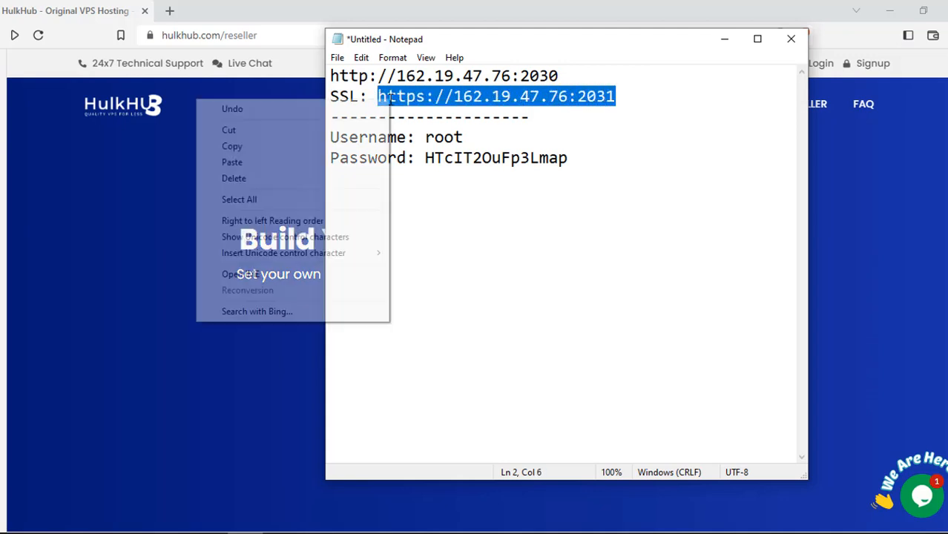
{"action": "left_click", "coordinate": [278, 147]}
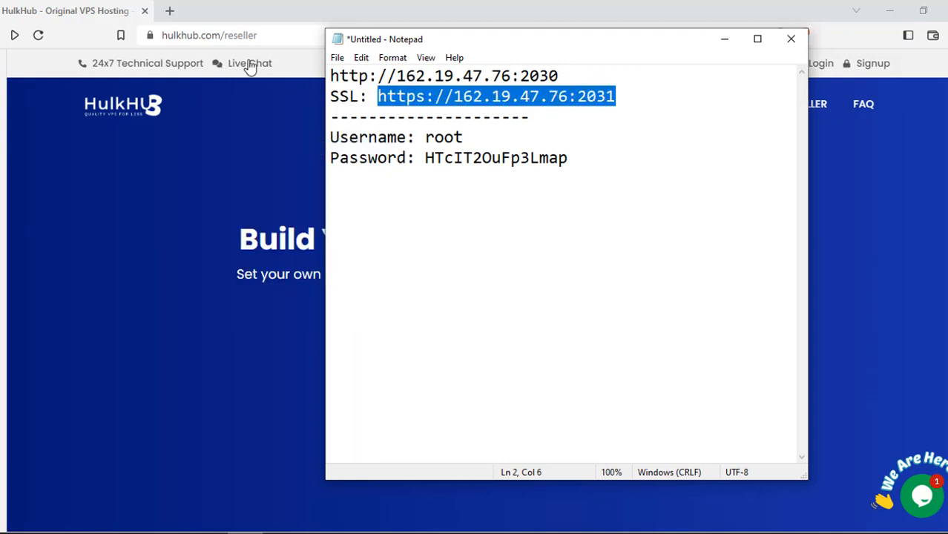
{"action": "left_click", "coordinate": [171, 11]}
{"action": "key", "text": "ctrl+v"}
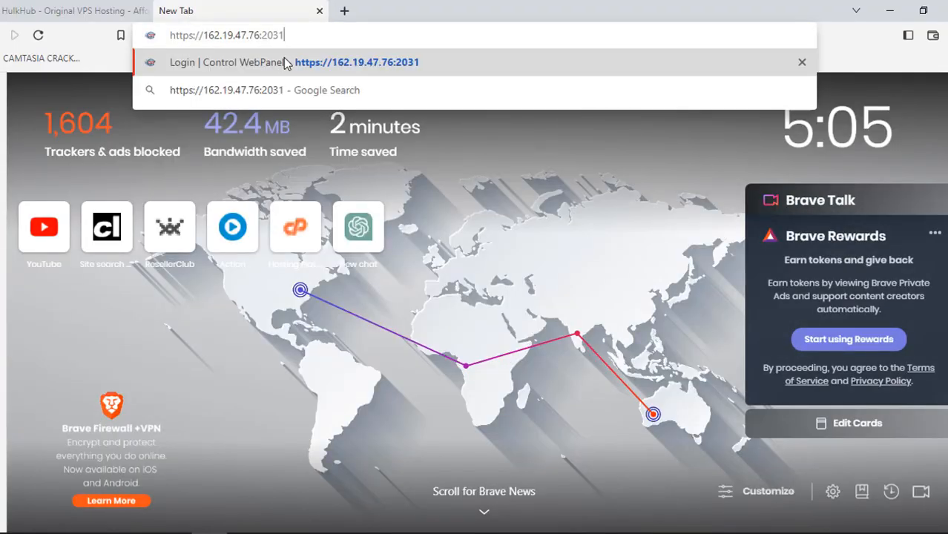
{"action": "left_click", "coordinate": [285, 63]}
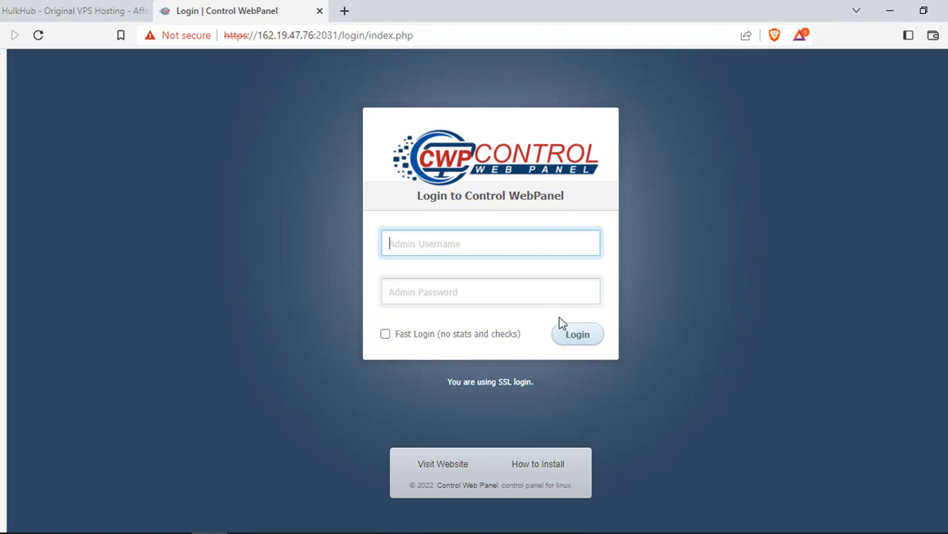
Get the username from the Notepad notes and enter root as the admin username on the Control WebPanel login page.
{"action": "left_click", "coordinate": [245, 532]}
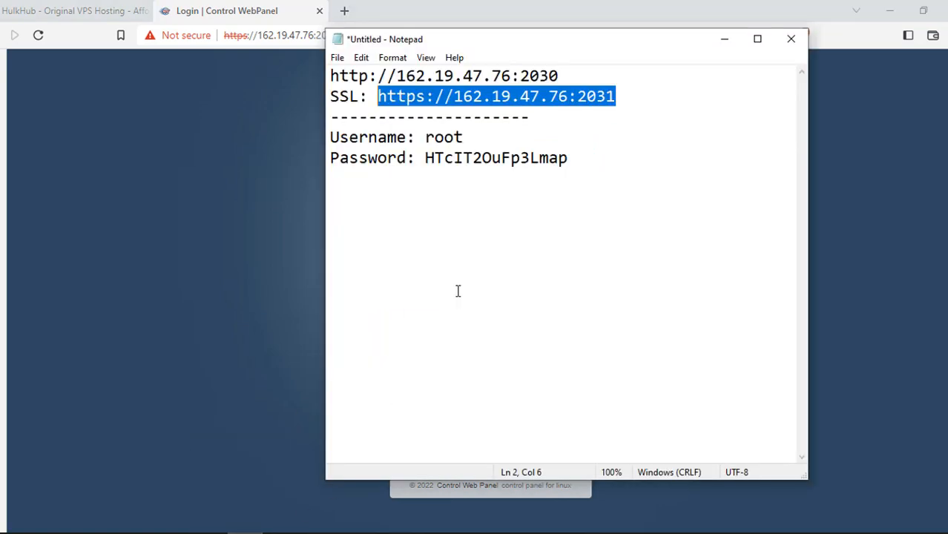
{"action": "double_click", "coordinate": [453, 137]}
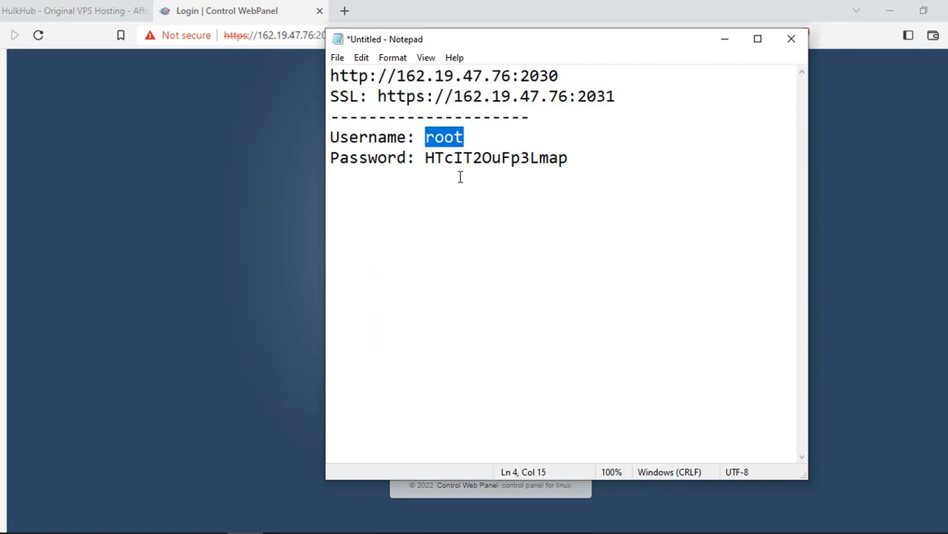
{"action": "left_click", "coordinate": [236, 206]}
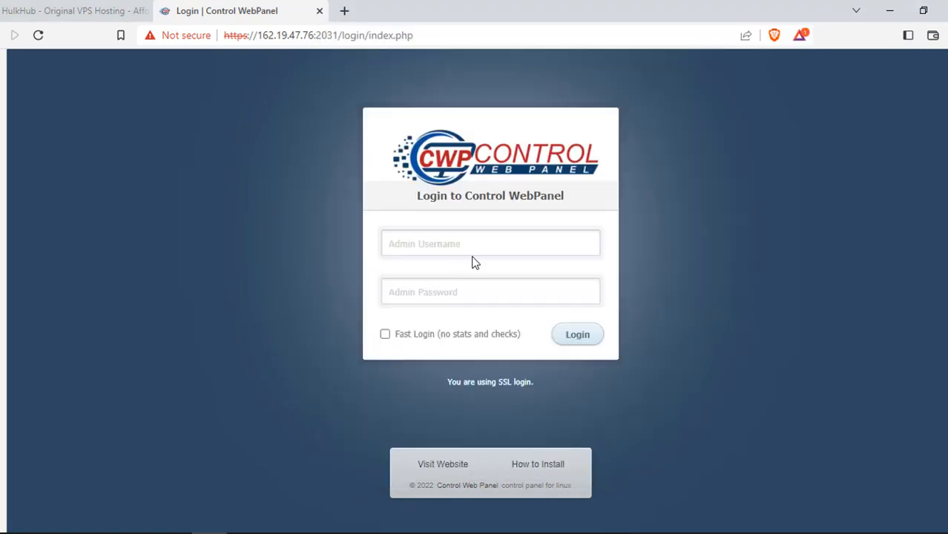
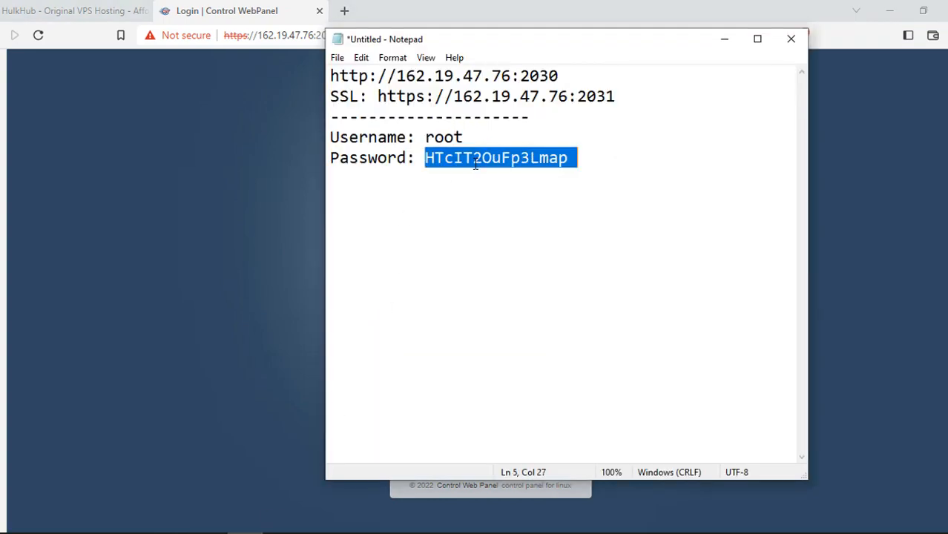
Copy the password from the Notepad notes into the admin password field and log in to Control WebPanel.
{"action": "right_click", "coordinate": [475, 162]}
{"action": "left_click", "coordinate": [592, 229]}
{"action": "left_click_drag", "start_coordinate": [568, 158], "coordinate": [426, 160]}
{"action": "right_click", "coordinate": [434, 160]}
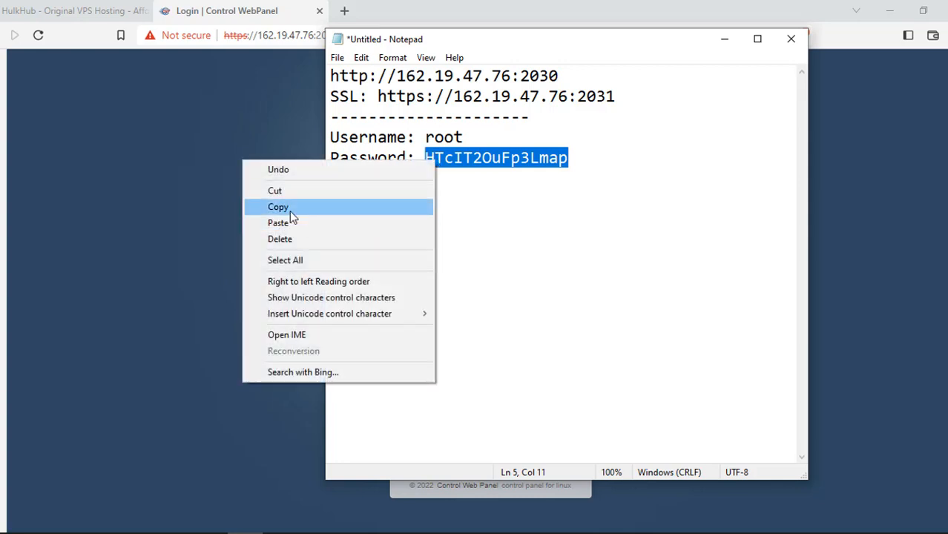
{"action": "left_click", "coordinate": [278, 207]}
{"action": "left_click", "coordinate": [299, 309]}
{"action": "left_click", "coordinate": [450, 297]}
{"action": "key", "text": "ctrl+v"}
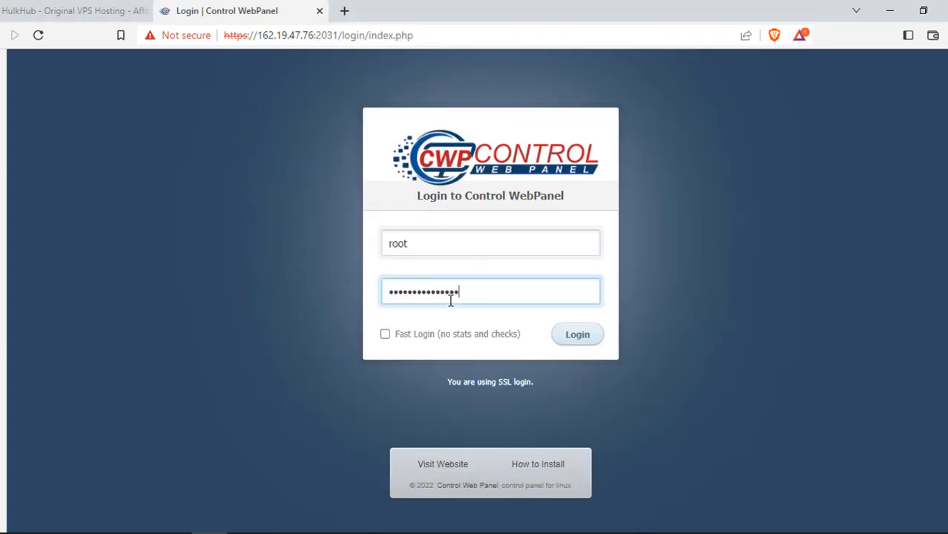
{"action": "left_click", "coordinate": [581, 338]}
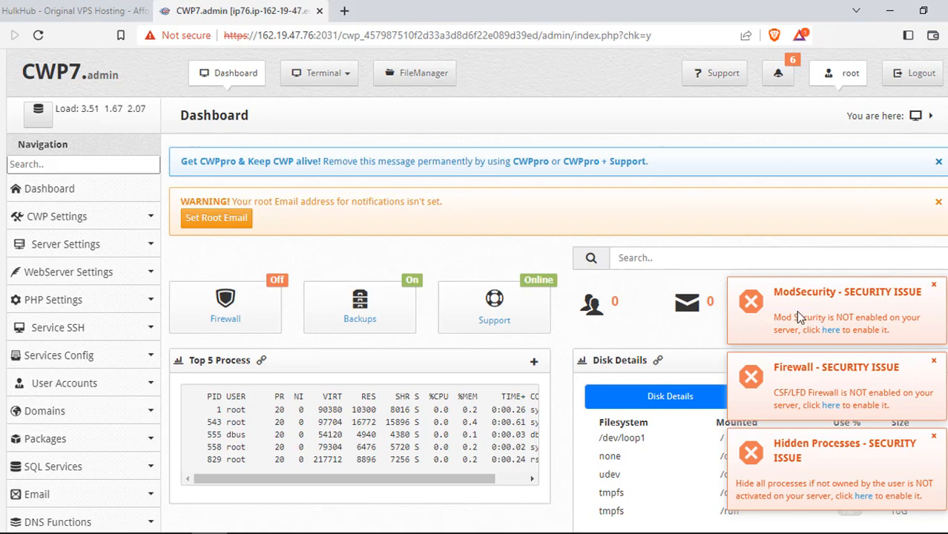
Open the Firewall manager from the dashboard and enable the firewall.
{"action": "left_click", "coordinate": [255, 311]}
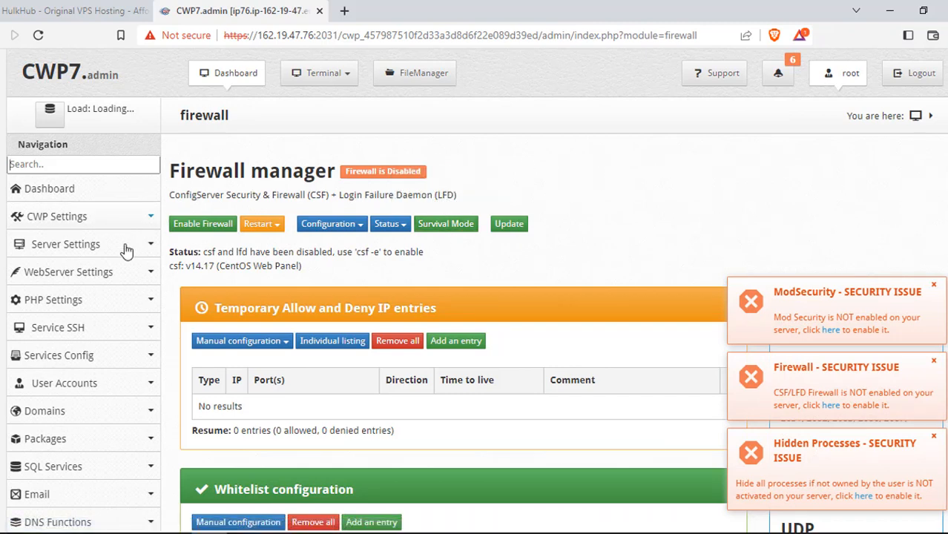
{"action": "left_click", "coordinate": [195, 226]}
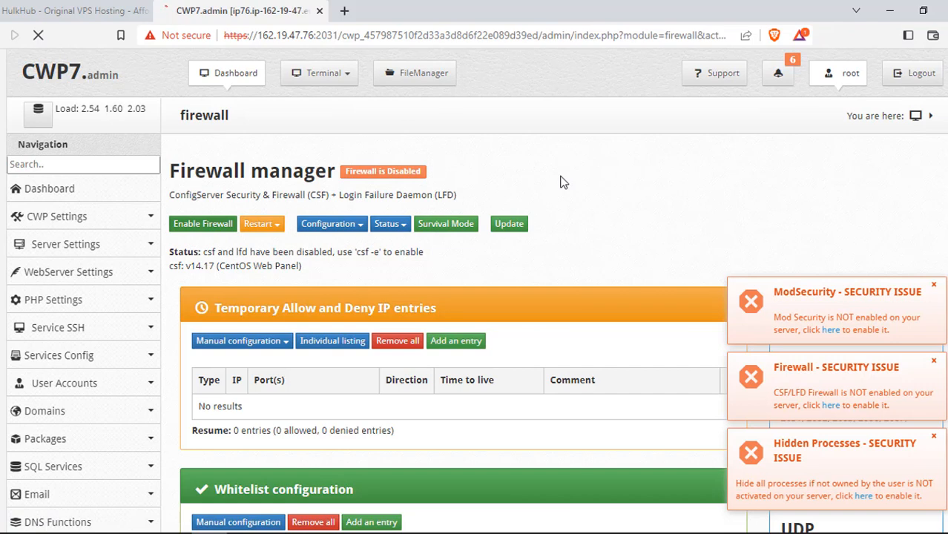
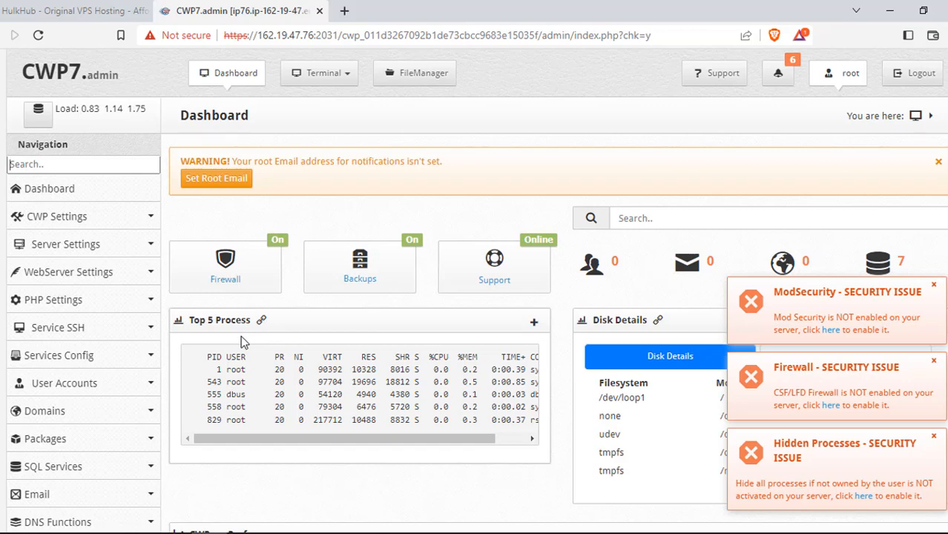
Look through the dashboard down to the CWP info section and open the CWPpro offer page from there.
{"action": "scroll", "coordinate": [221, 357], "scroll_direction": "down", "scroll_amount": 1}
{"action": "scroll", "coordinate": [279, 348], "scroll_direction": "down", "scroll_amount": 1}
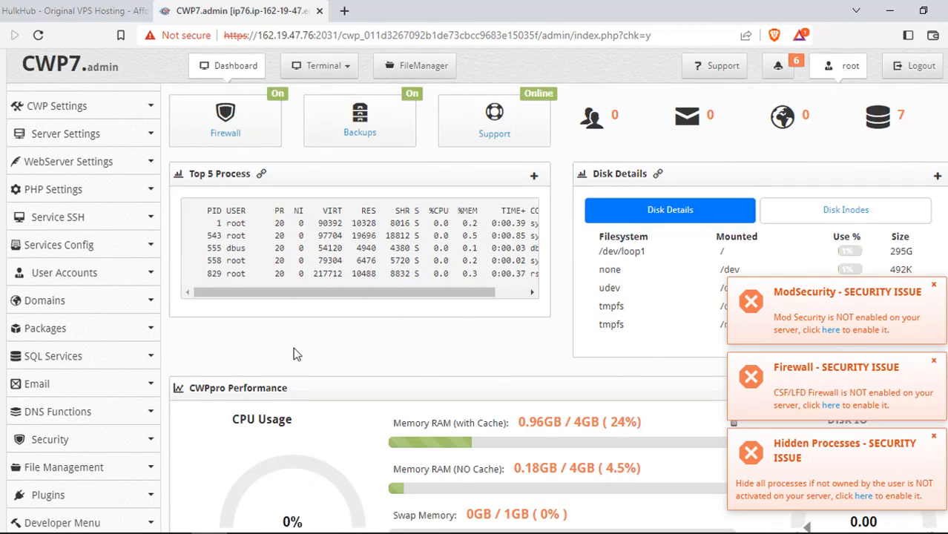
{"action": "scroll", "coordinate": [279, 348], "scroll_direction": "up", "scroll_amount": 2}
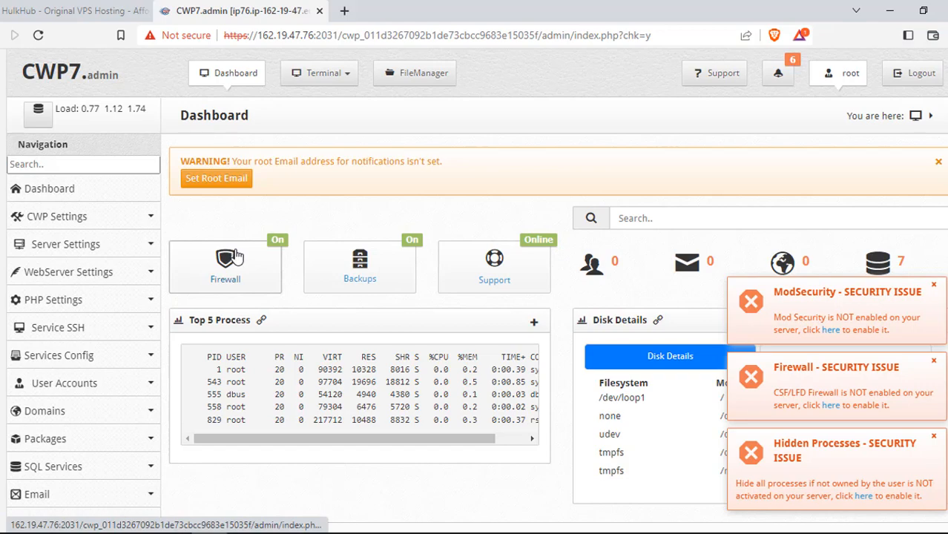
{"action": "scroll", "coordinate": [303, 250], "scroll_direction": "down", "scroll_amount": 3}
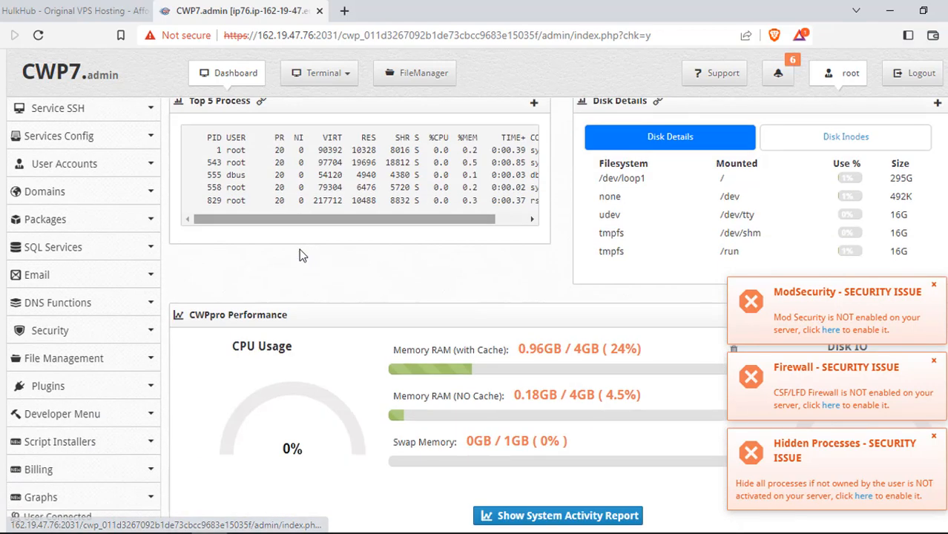
{"action": "scroll", "coordinate": [299, 248], "scroll_direction": "down", "scroll_amount": 5}
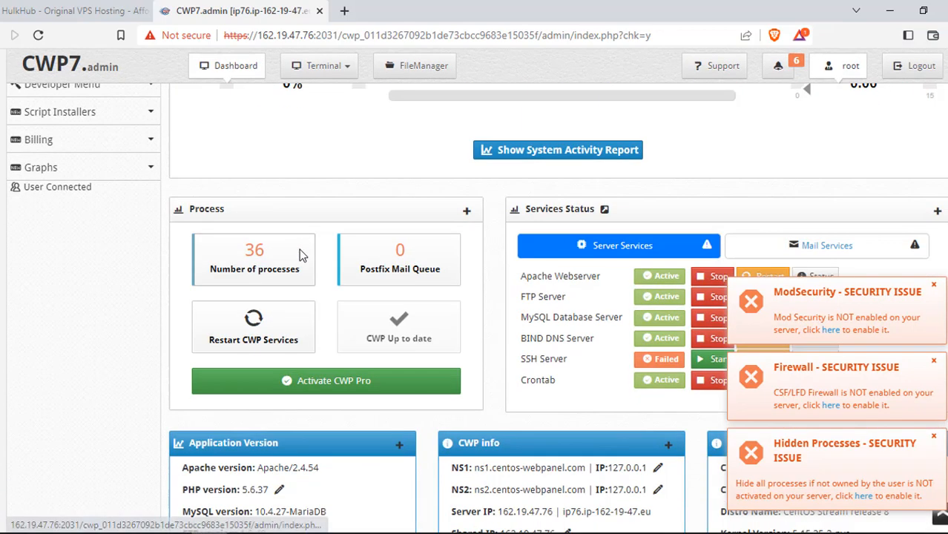
{"action": "scroll", "coordinate": [300, 254], "scroll_direction": "down", "scroll_amount": 2}
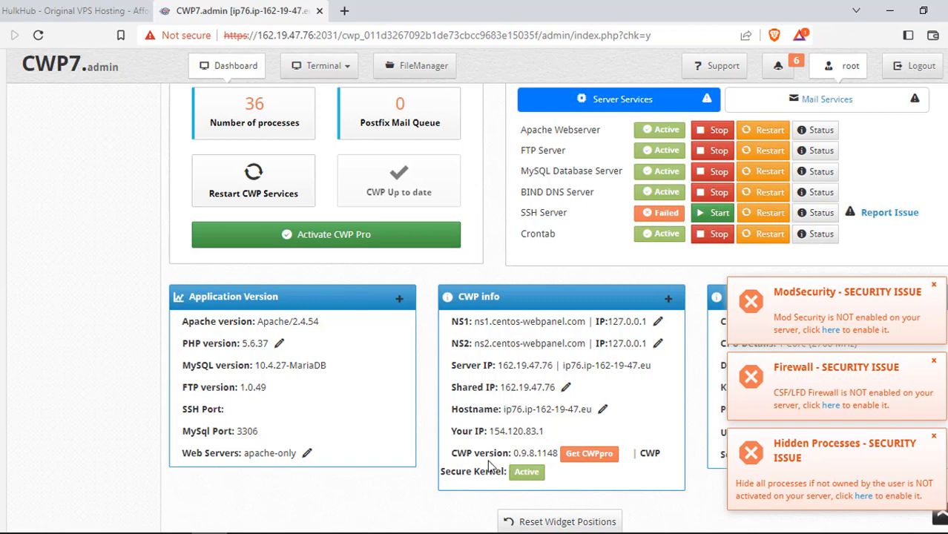
{"action": "left_click", "coordinate": [591, 455]}
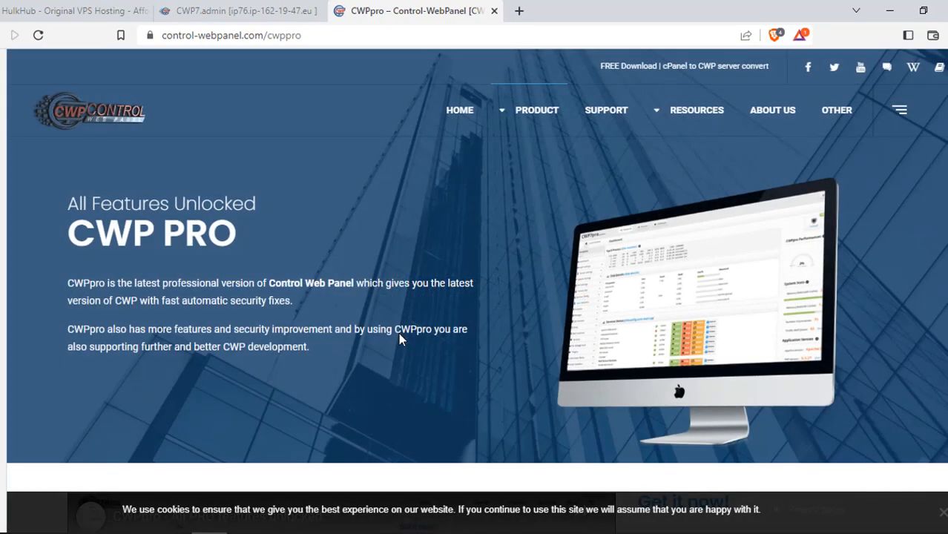
Choose the CWP Pro license priced at $1.49 monthly or $11.99 yearly on the CWPpro page.
{"action": "scroll", "coordinate": [452, 277], "scroll_direction": "down", "scroll_amount": 8}
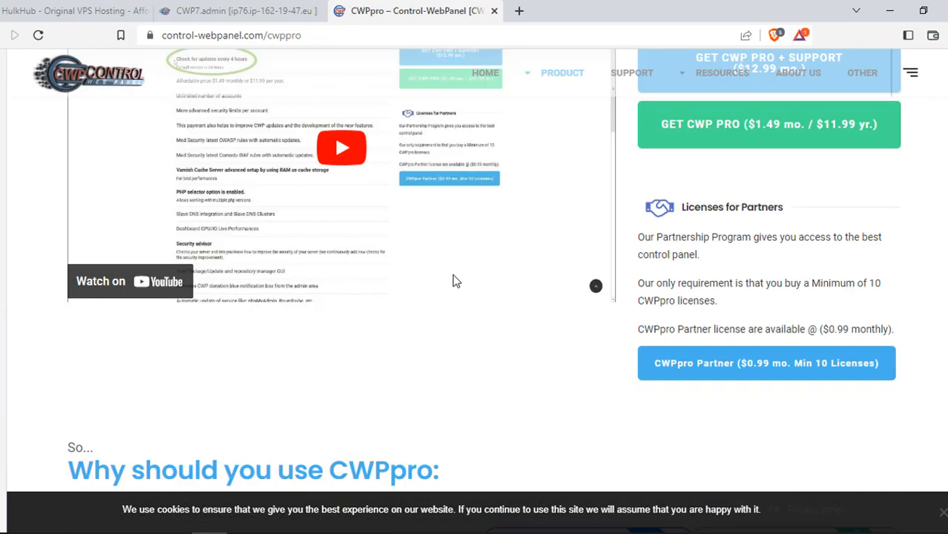
{"action": "scroll", "coordinate": [452, 277], "scroll_direction": "up", "scroll_amount": 4}
{"action": "scroll", "coordinate": [453, 280], "scroll_direction": "down", "scroll_amount": 1}
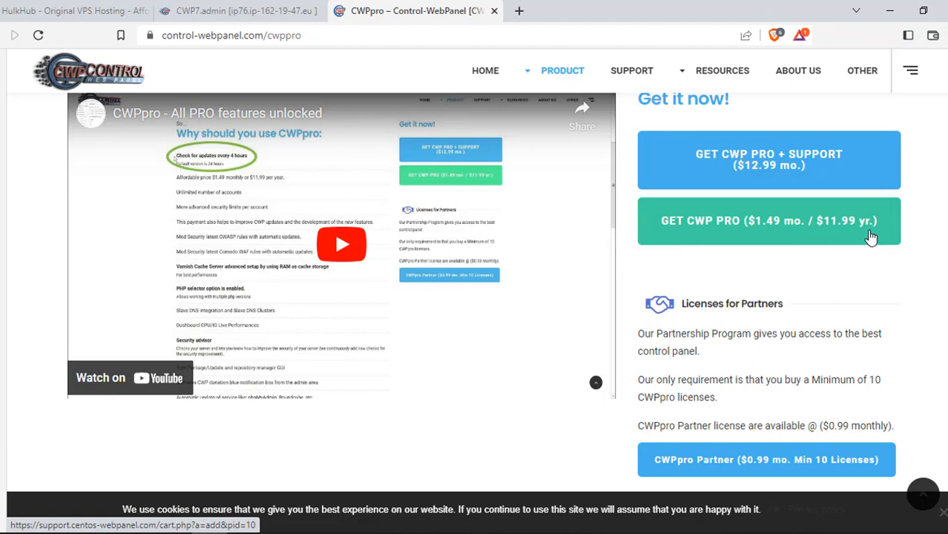
{"action": "left_click", "coordinate": [706, 230]}
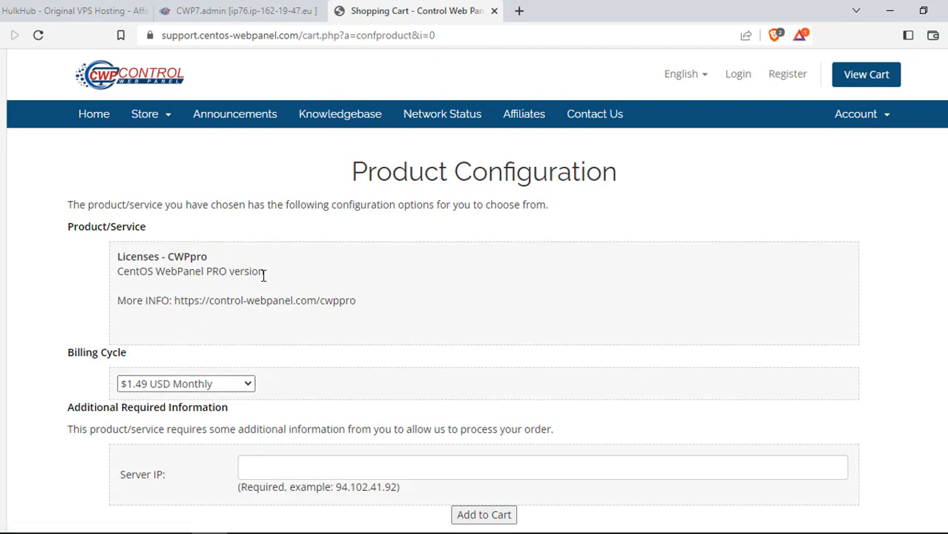
Copy the server IP 162.19.47.76 from the Notepad notes into the license's Server IP field and add the license to the cart.
{"action": "scroll", "coordinate": [256, 270], "scroll_direction": "down", "scroll_amount": 3}
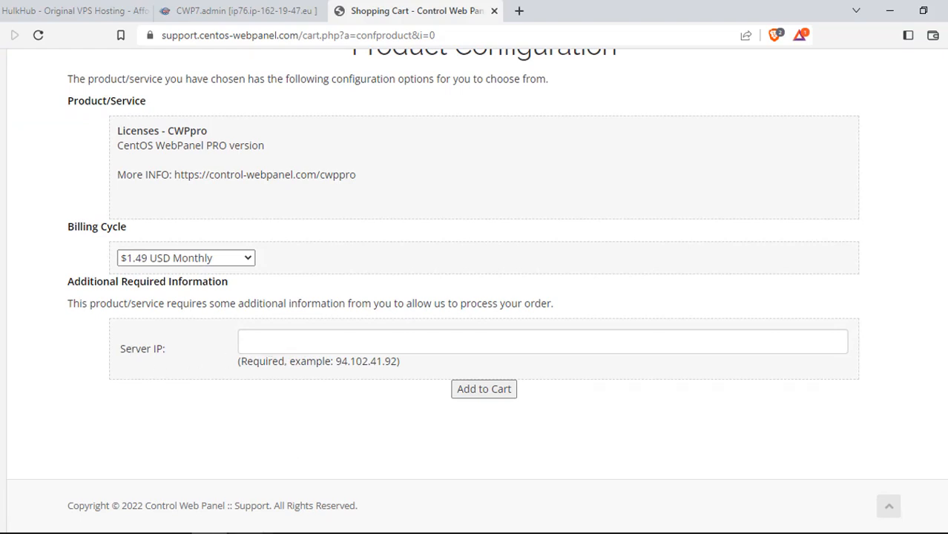
{"action": "left_click", "coordinate": [244, 533]}
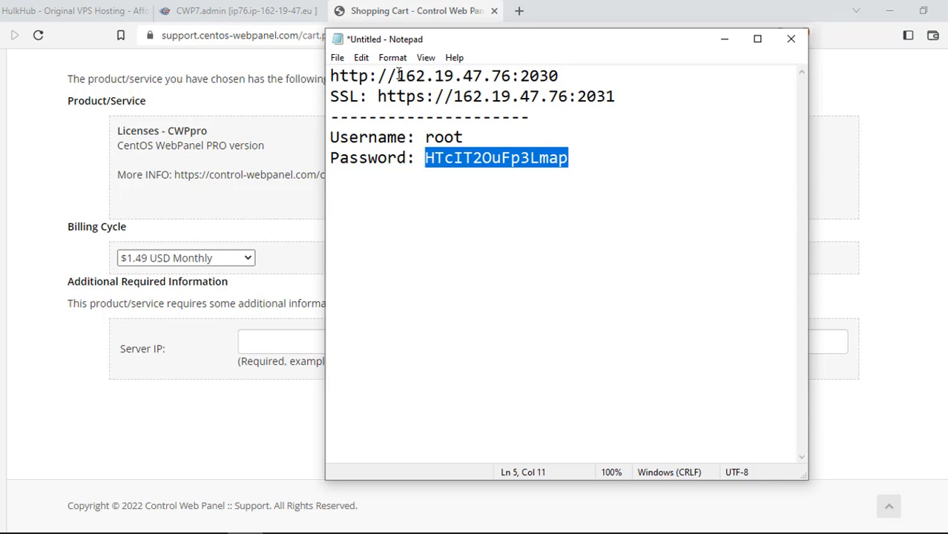
{"action": "left_click_drag", "start_coordinate": [398, 75], "coordinate": [511, 80]}
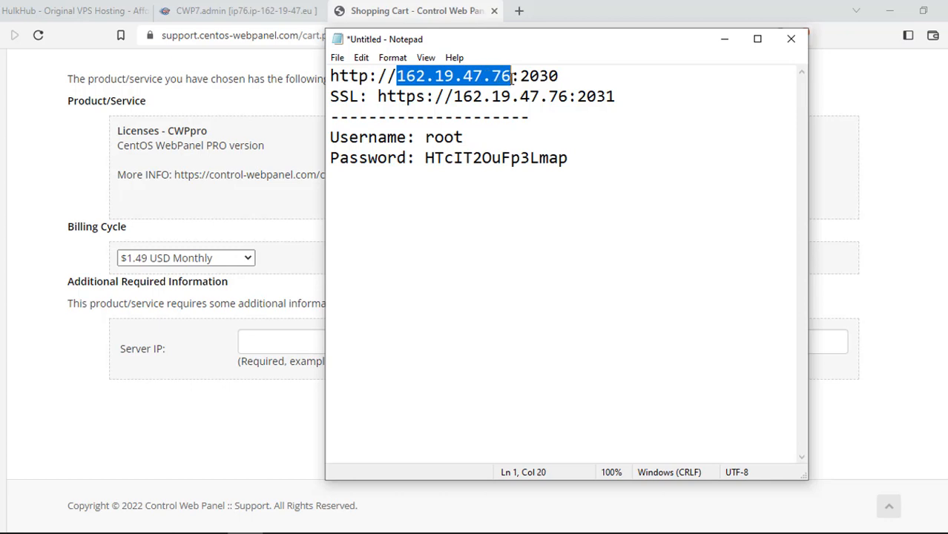
{"action": "right_click", "coordinate": [486, 78]}
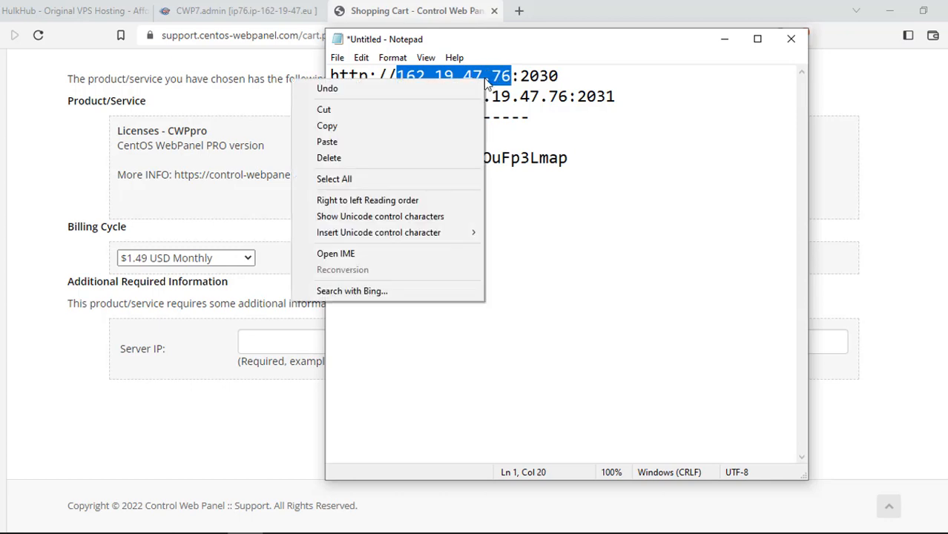
{"action": "left_click", "coordinate": [375, 126]}
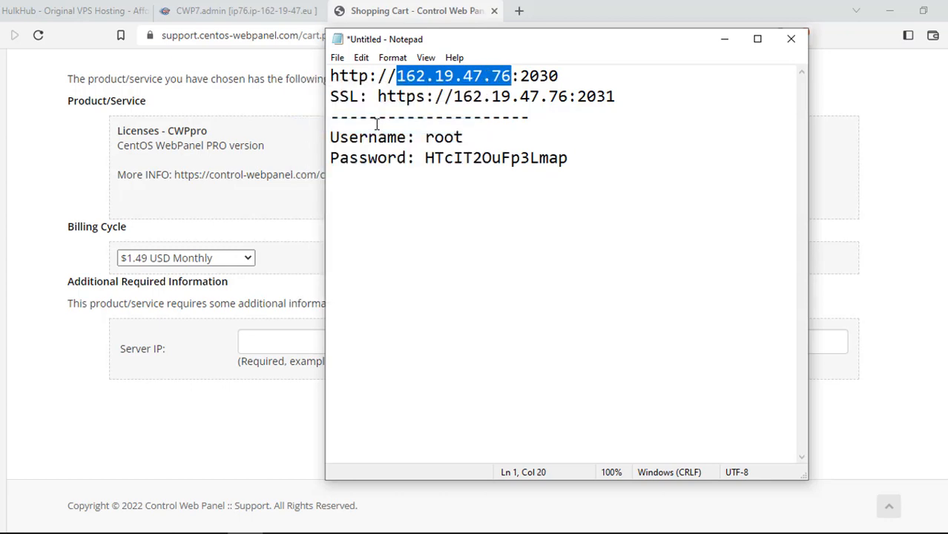
{"action": "left_click", "coordinate": [266, 337]}
{"action": "right_click", "coordinate": [264, 344]}
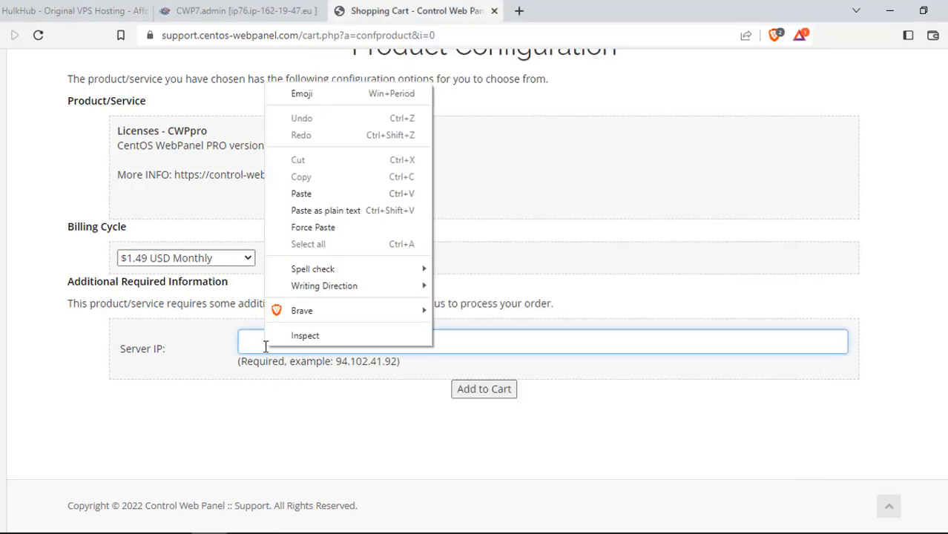
{"action": "left_click", "coordinate": [302, 194]}
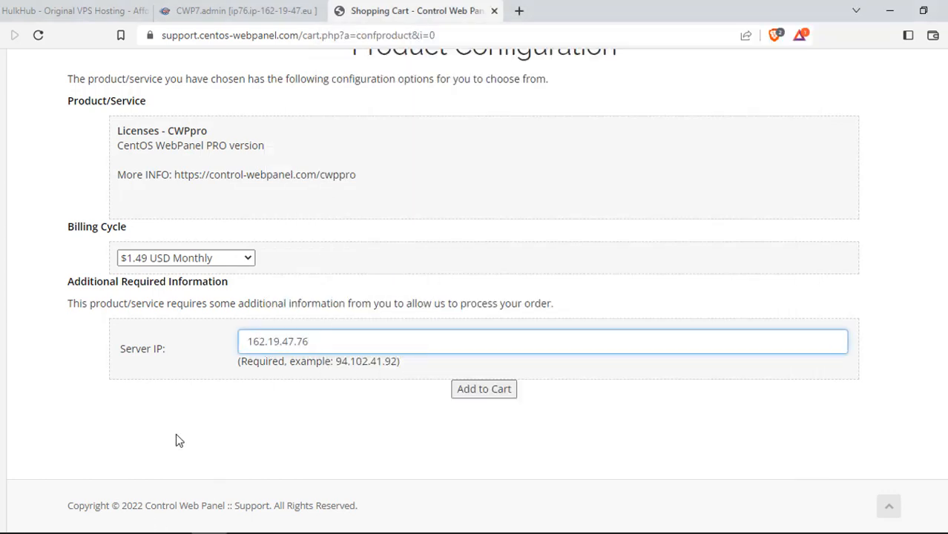
{"action": "left_click", "coordinate": [485, 393]}
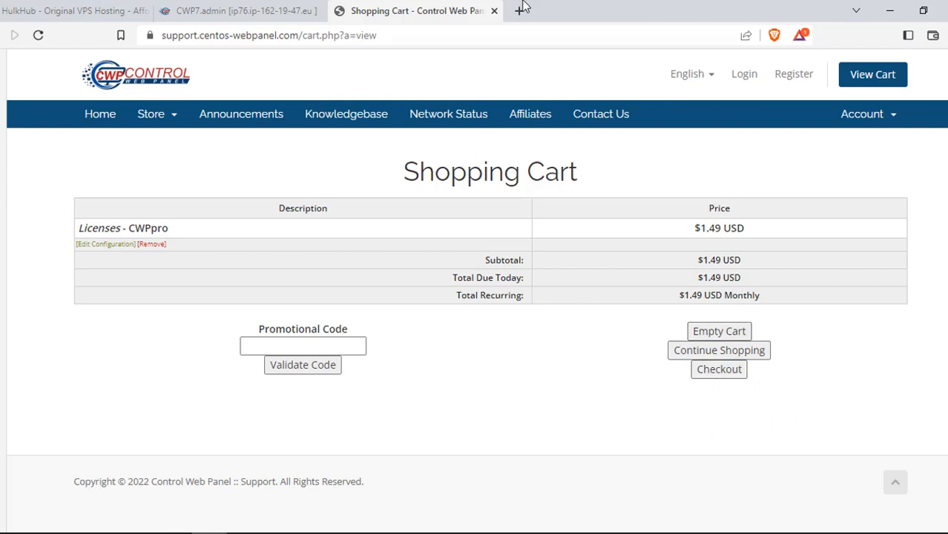
Close the shopping cart page and open the Reboot Server page by searching the navigation for "reboot".
{"action": "left_click", "coordinate": [494, 11]}
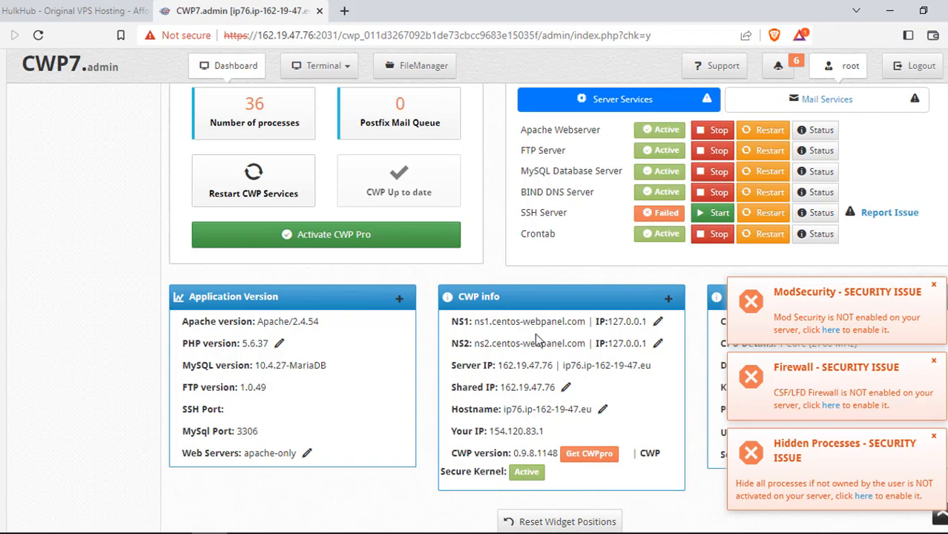
{"action": "scroll", "coordinate": [540, 337], "scroll_direction": "up", "scroll_amount": 5}
{"action": "scroll", "coordinate": [539, 329], "scroll_direction": "up", "scroll_amount": 4}
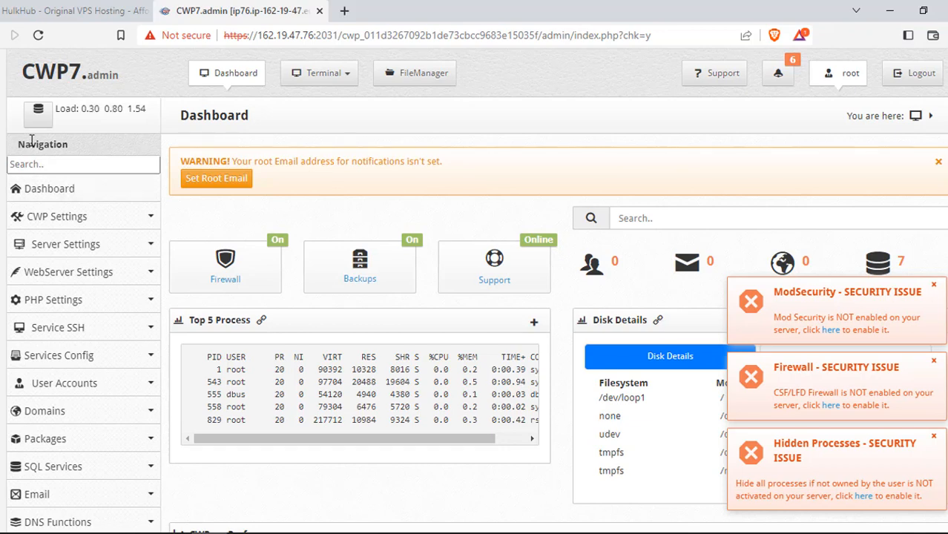
{"action": "left_click", "coordinate": [62, 163]}
{"action": "type", "text": "s"}
{"action": "key", "text": "BackSpace"}
{"action": "type", "text": "re"}
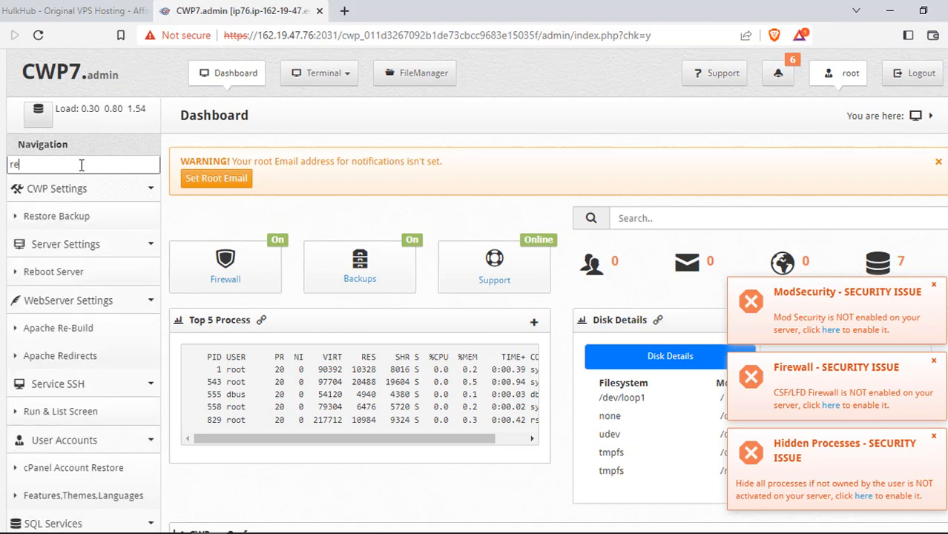
{"action": "type", "text": "boot"}
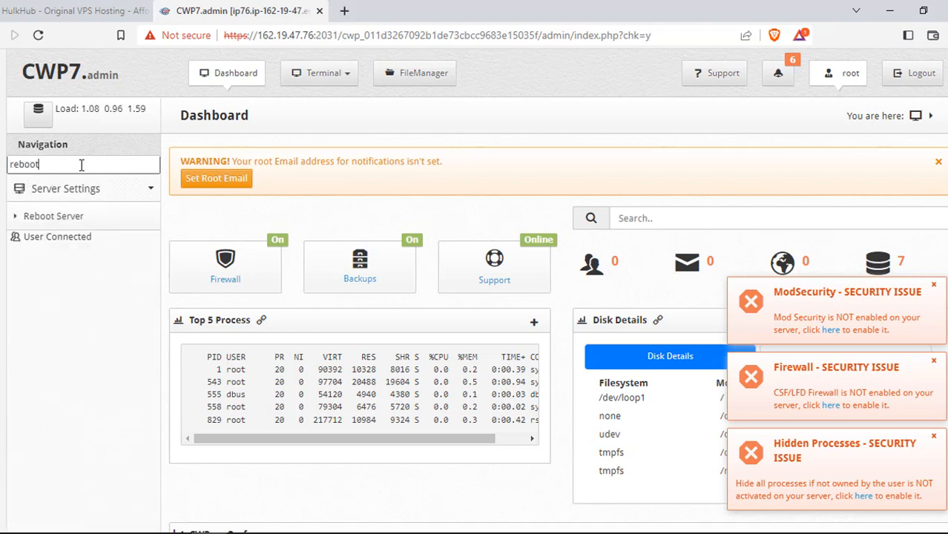
{"action": "left_click", "coordinate": [88, 217]}
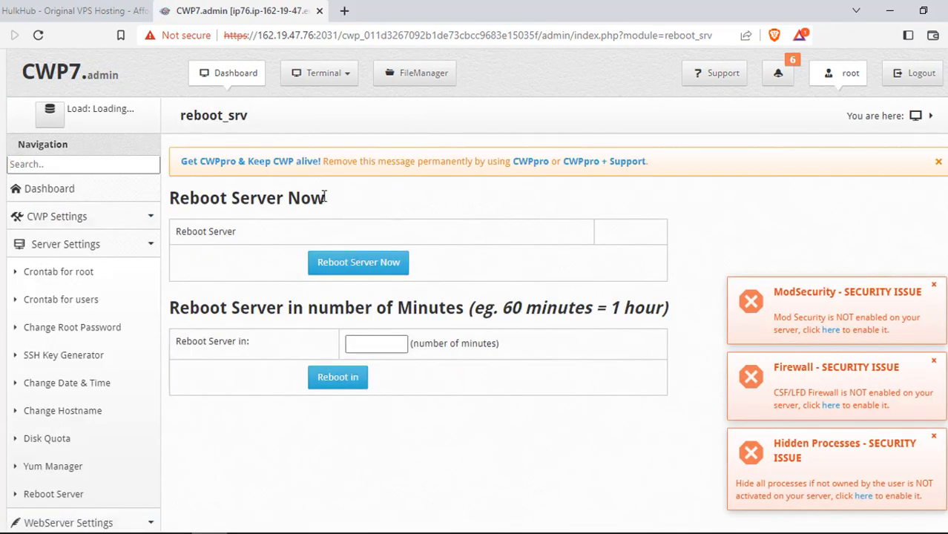
Reboot the server immediately, reload the blank page and decline resubmitting the reboot form.
{"action": "left_click", "coordinate": [355, 271]}
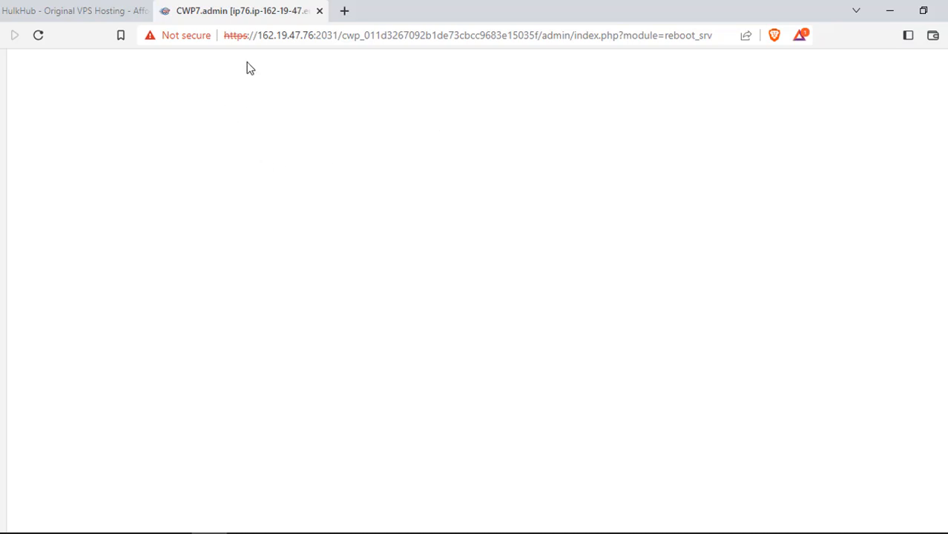
{"action": "left_click", "coordinate": [38, 35]}
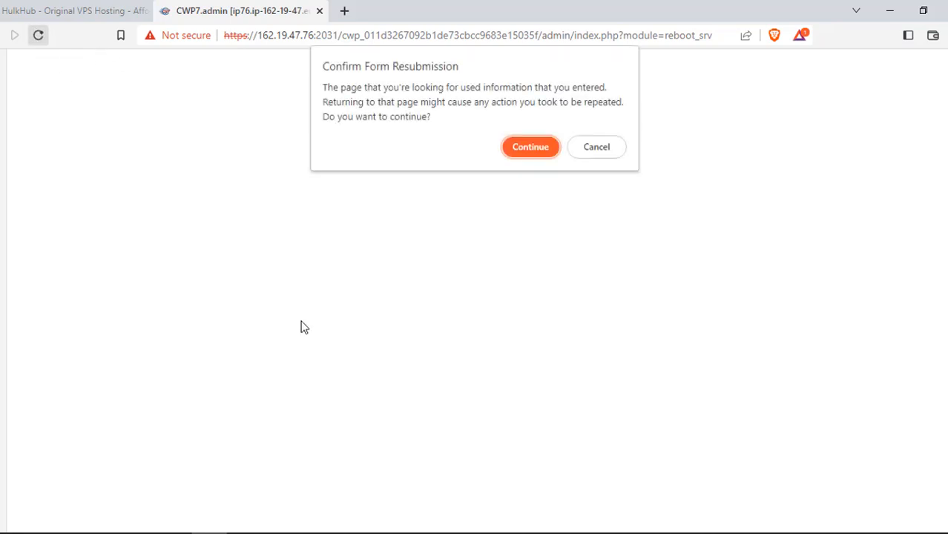
{"action": "key", "text": "Escape"}
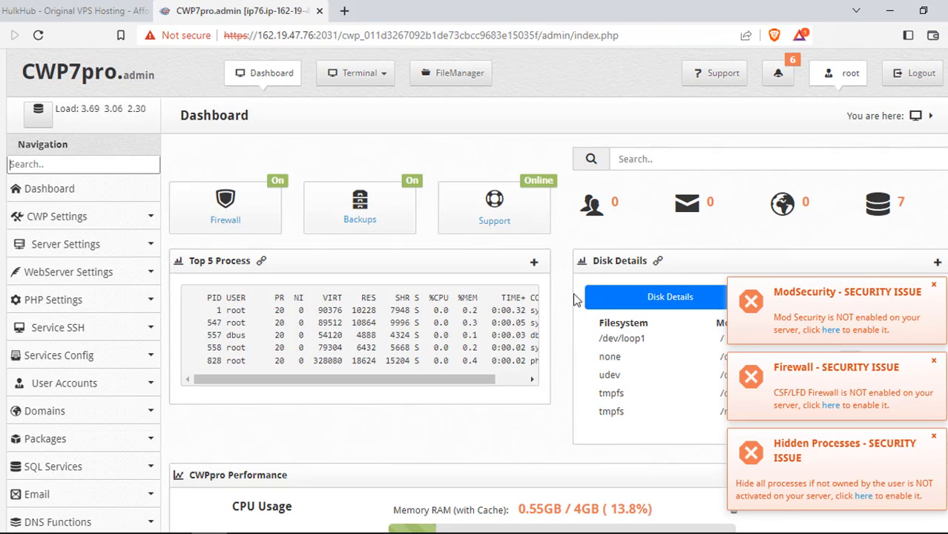
Check the CWPpro version line in the CWP info section of the dashboard.
{"action": "scroll", "coordinate": [575, 299], "scroll_direction": "down", "scroll_amount": 1}
{"action": "scroll", "coordinate": [575, 300], "scroll_direction": "down", "scroll_amount": 8}
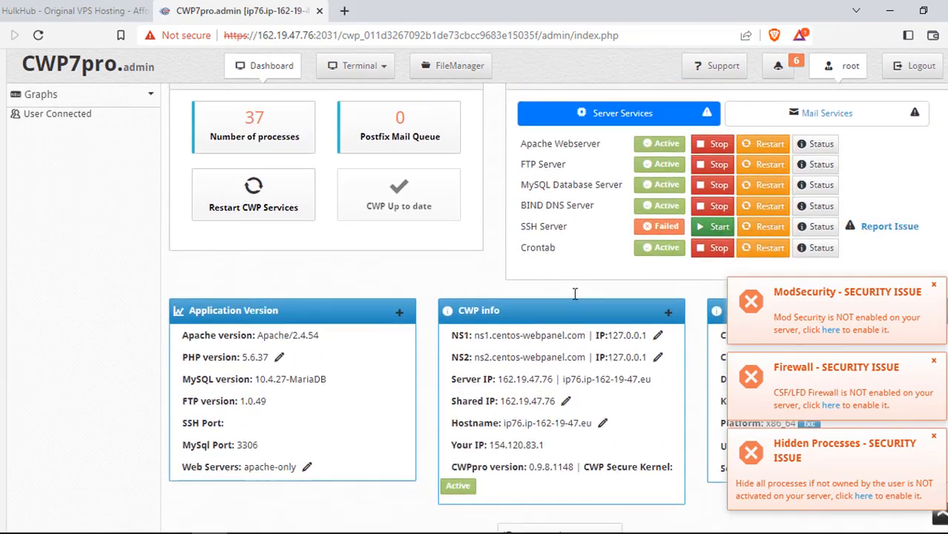
{"action": "scroll", "coordinate": [575, 299], "scroll_direction": "up", "scroll_amount": 1}
{"action": "scroll", "coordinate": [576, 300], "scroll_direction": "down", "scroll_amount": 2}
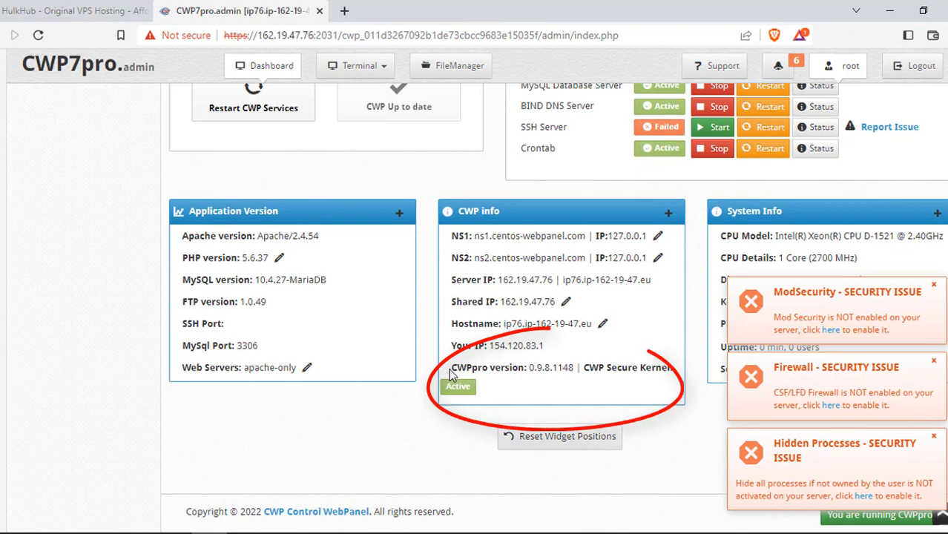
{"action": "mouse_move", "coordinate": [451, 368]}
{"action": "left_mouse_down"}
{"action": "mouse_move", "coordinate": [660, 372]}
{"action": "mouse_move", "coordinate": [597, 385]}
{"action": "left_mouse_up"}
{"action": "left_click", "coordinate": [552, 391]}
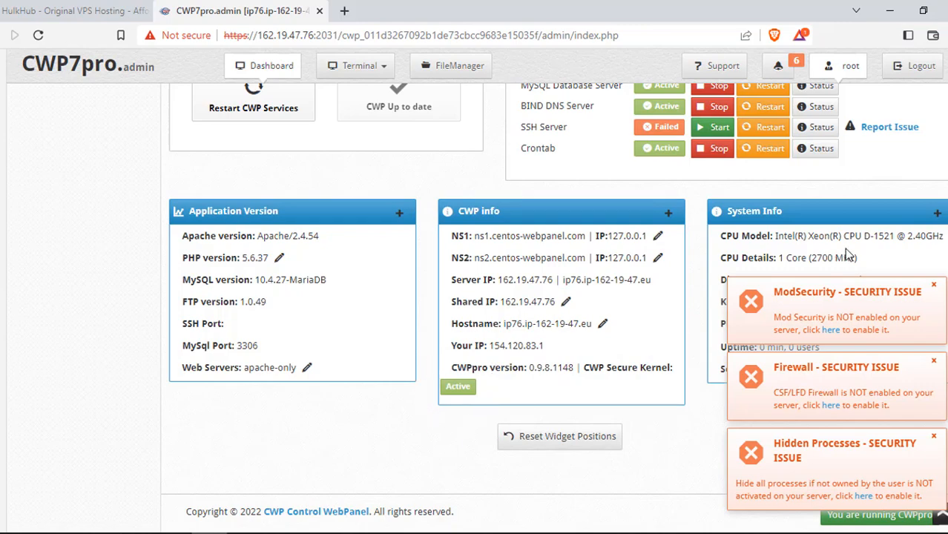
{"action": "scroll", "coordinate": [609, 263], "scroll_direction": "up", "scroll_amount": 6}
{"action": "scroll", "coordinate": [608, 263], "scroll_direction": "up", "scroll_amount": 3}
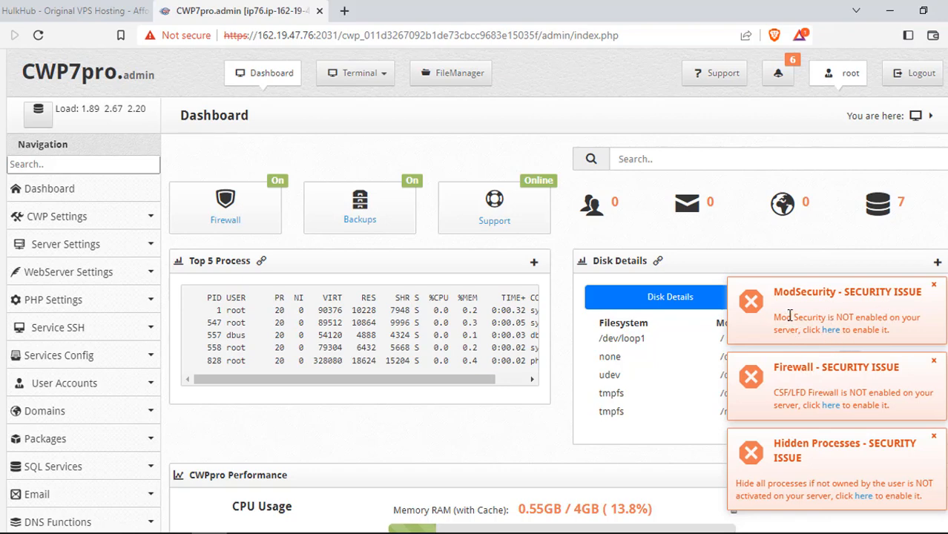
Install Mod Security from its security alert with the Comodo WAF rules, close the installation log and review the configuration.
{"action": "left_click", "coordinate": [831, 331]}
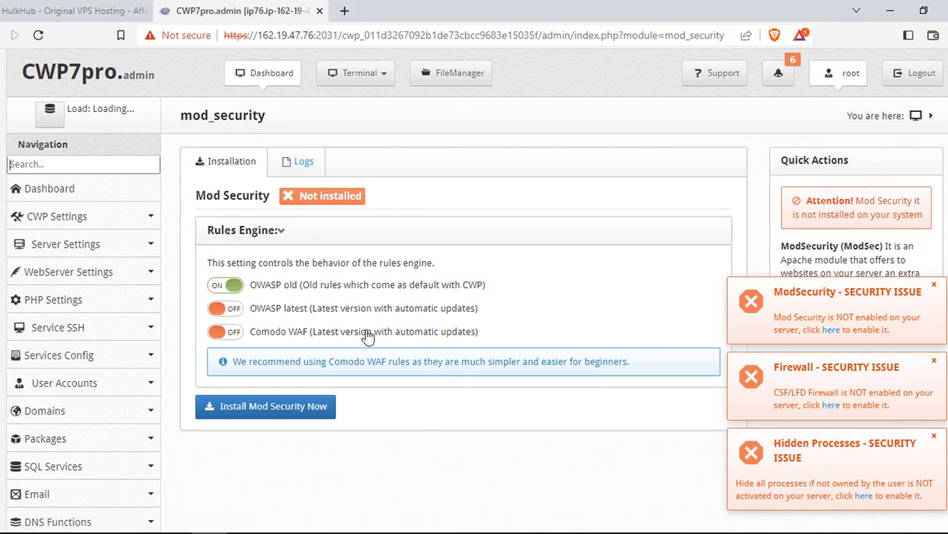
{"action": "left_click", "coordinate": [227, 333]}
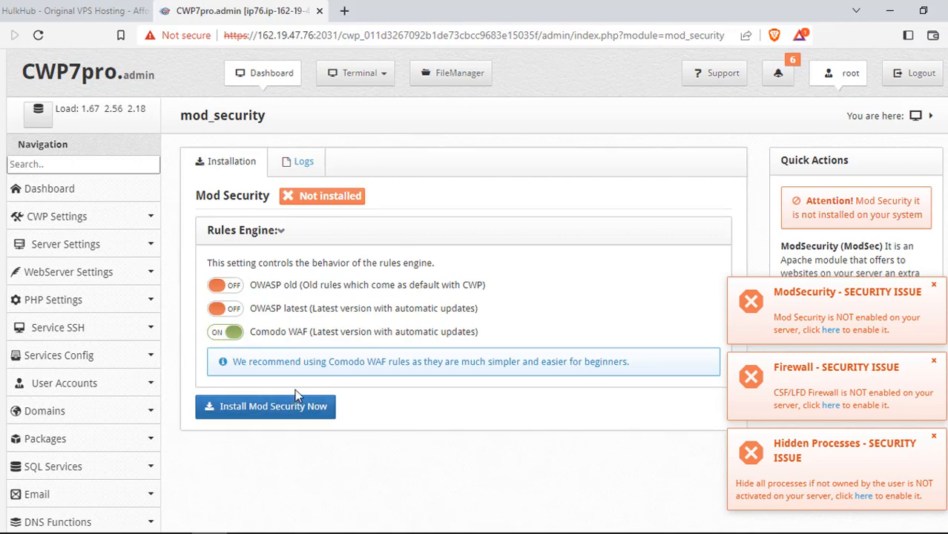
{"action": "left_click", "coordinate": [289, 414]}
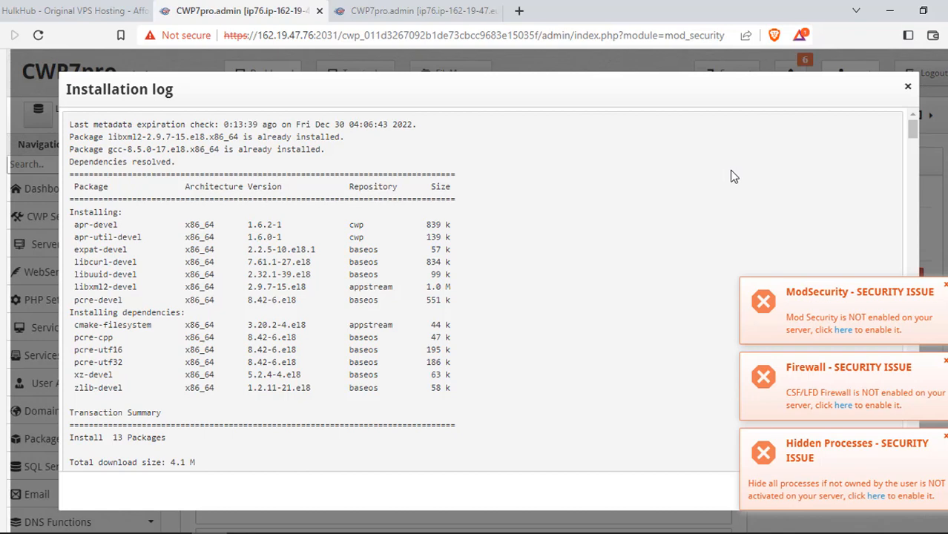
{"action": "left_click", "coordinate": [907, 90]}
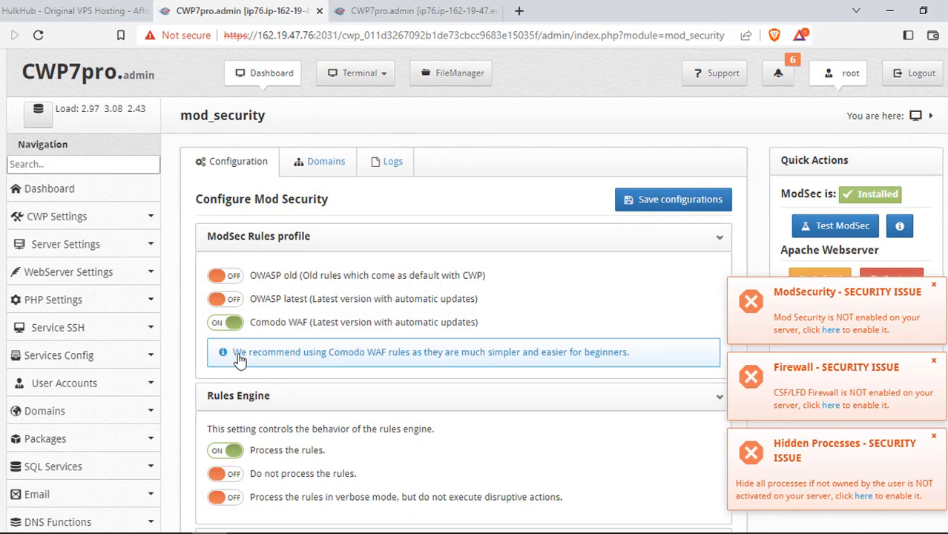
{"action": "scroll", "coordinate": [386, 245], "scroll_direction": "down", "scroll_amount": 3}
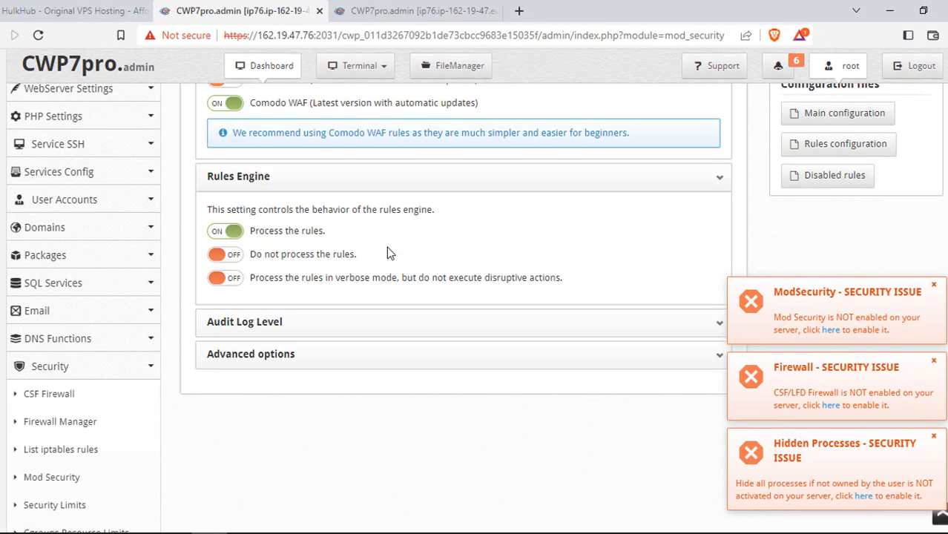
{"action": "scroll", "coordinate": [387, 246], "scroll_direction": "up", "scroll_amount": 2}
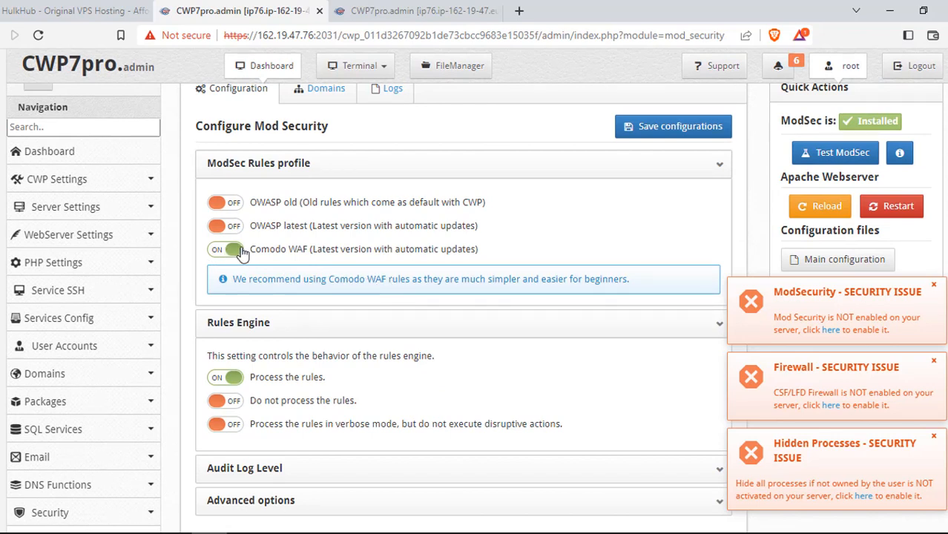
{"action": "scroll", "coordinate": [465, 250], "scroll_direction": "down", "scroll_amount": 4}
{"action": "scroll", "coordinate": [466, 249], "scroll_direction": "up", "scroll_amount": 5}
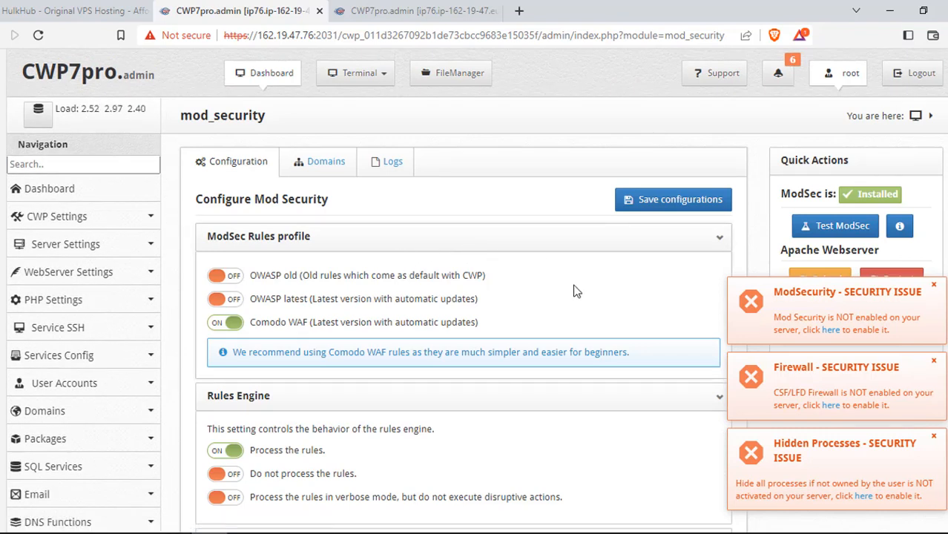
Open the Firewall manager from the firewall security alert and check the firewall's status and IP lists.
{"action": "left_click", "coordinate": [830, 405]}
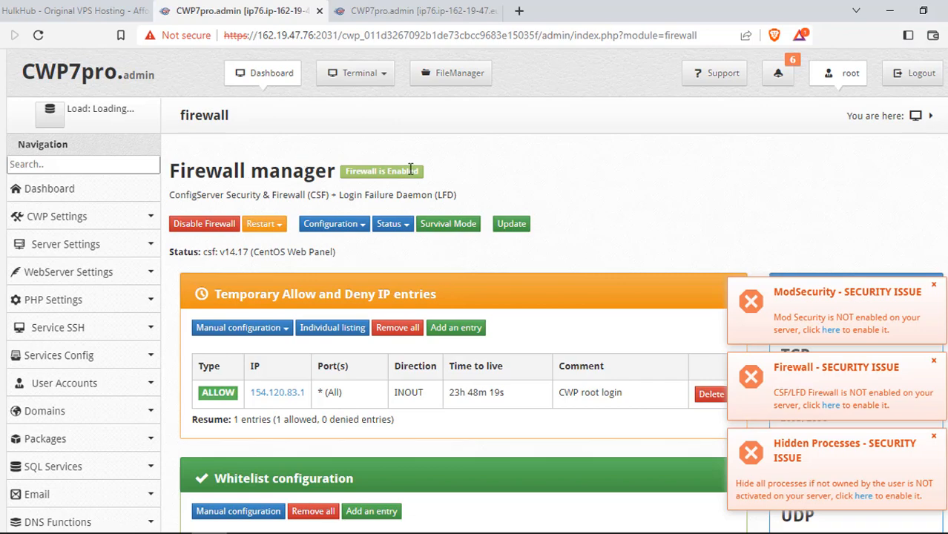
{"action": "scroll", "coordinate": [318, 387], "scroll_direction": "down", "scroll_amount": 3}
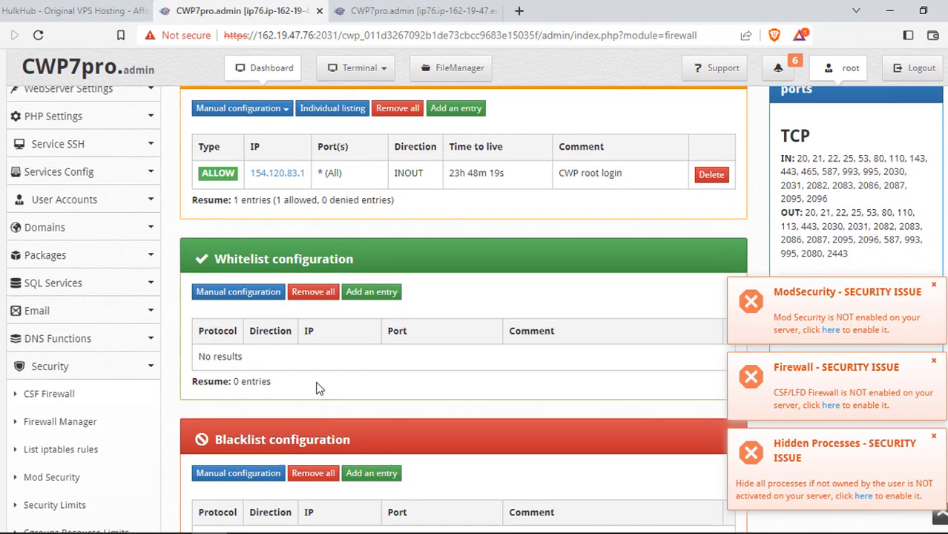
{"action": "scroll", "coordinate": [355, 398], "scroll_direction": "down", "scroll_amount": 5}
{"action": "scroll", "coordinate": [354, 401], "scroll_direction": "up", "scroll_amount": 4}
{"action": "scroll", "coordinate": [355, 401], "scroll_direction": "up", "scroll_amount": 4}
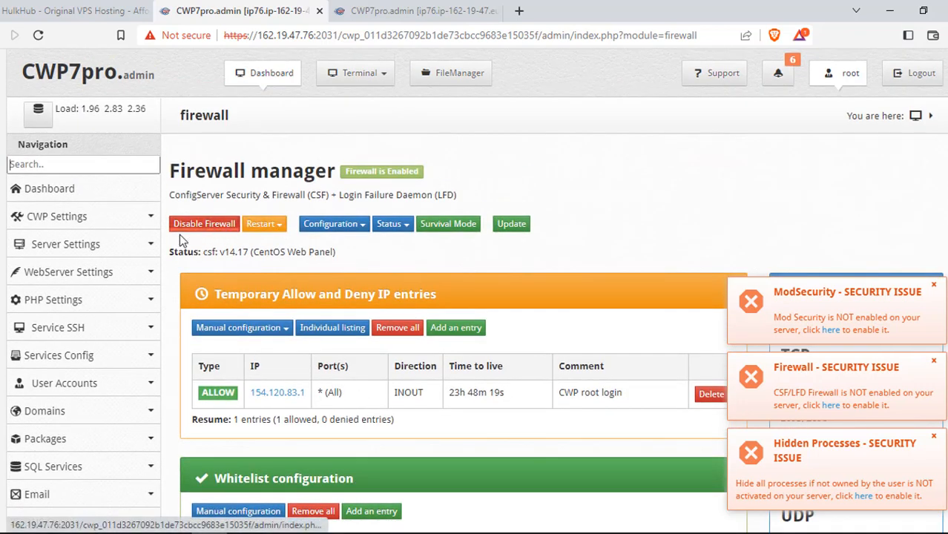
{"action": "left_click_drag", "start_coordinate": [341, 172], "coordinate": [428, 176]}
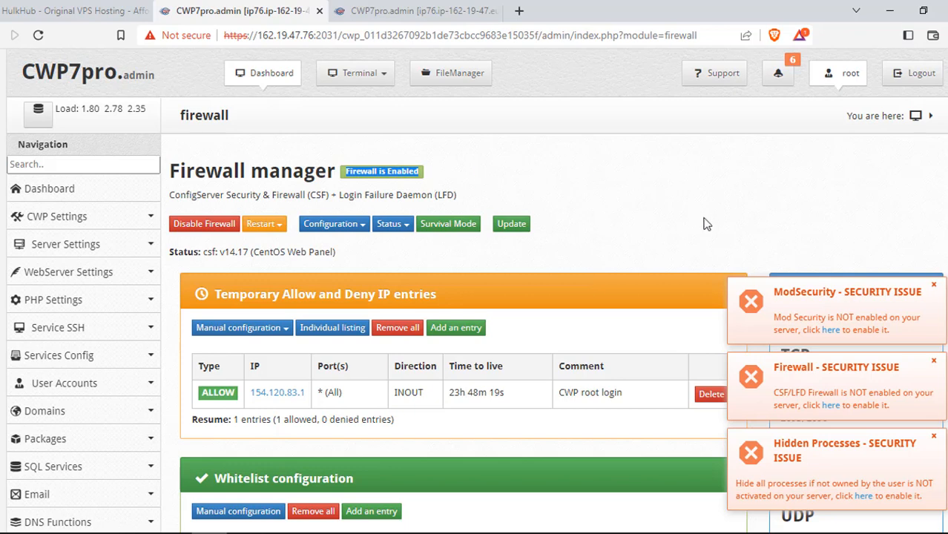
Dismiss the ModSecurity, Firewall and Hidden Processes security alerts.
{"action": "left_click", "coordinate": [936, 288]}
{"action": "left_click", "coordinate": [932, 362]}
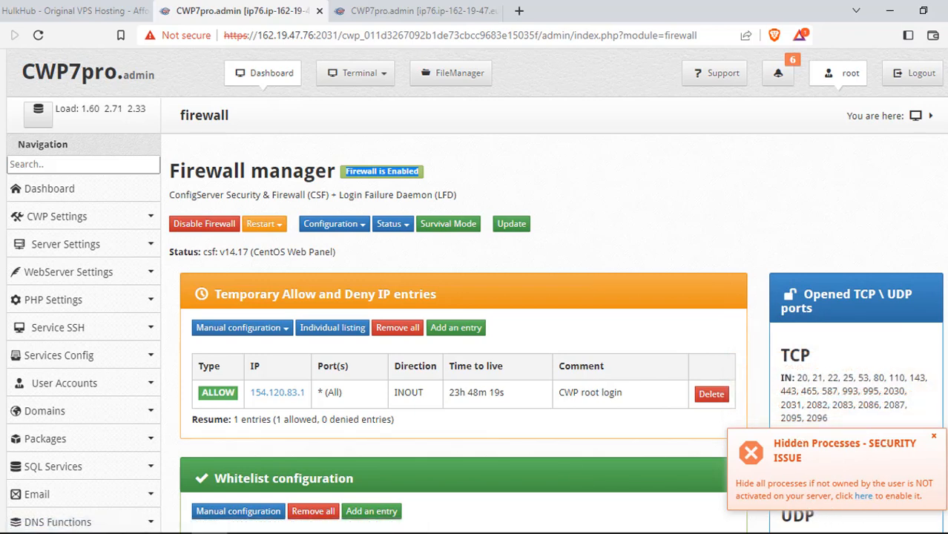
{"action": "left_click", "coordinate": [933, 436]}
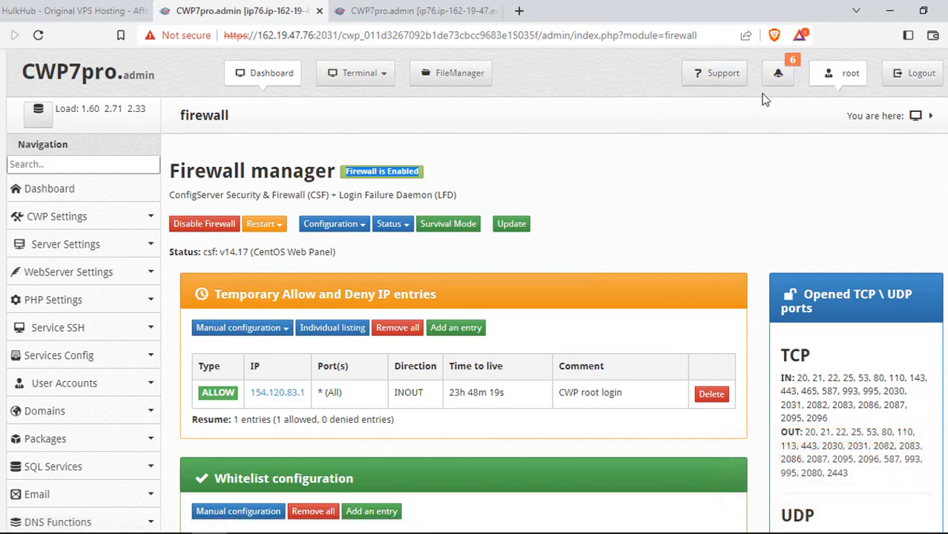
View the email alert settings from the Notification Alerts warning in the notifications list and return to the dashboard.
{"action": "left_click", "coordinate": [780, 74]}
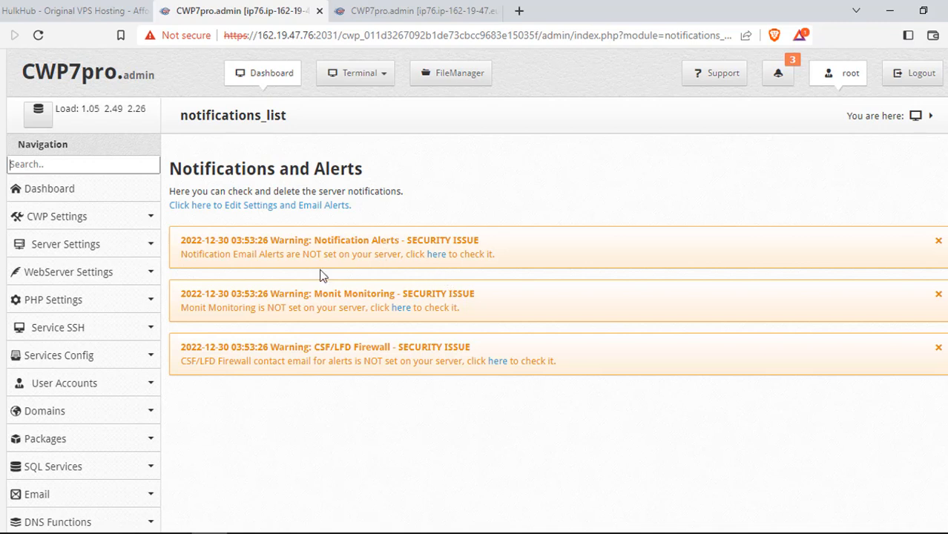
{"action": "left_click", "coordinate": [436, 255]}
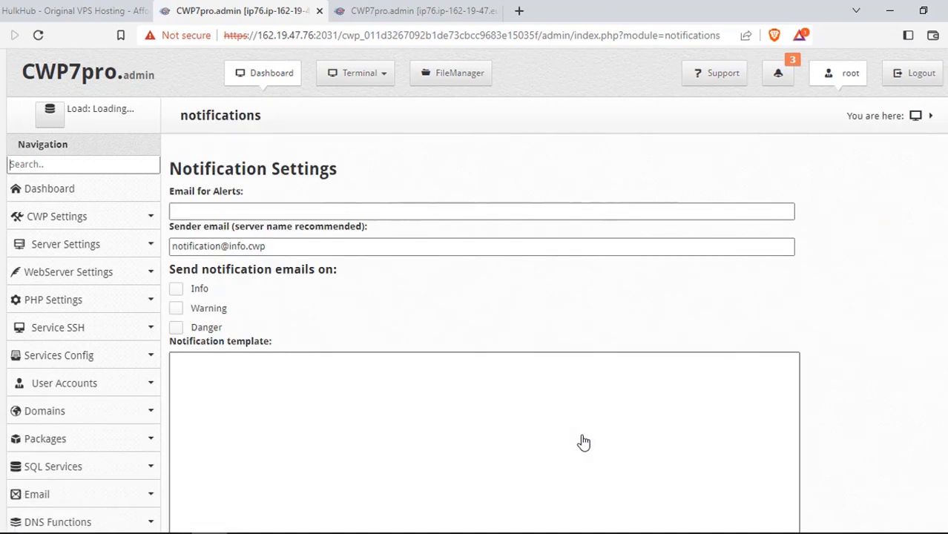
{"action": "left_click", "coordinate": [200, 210]}
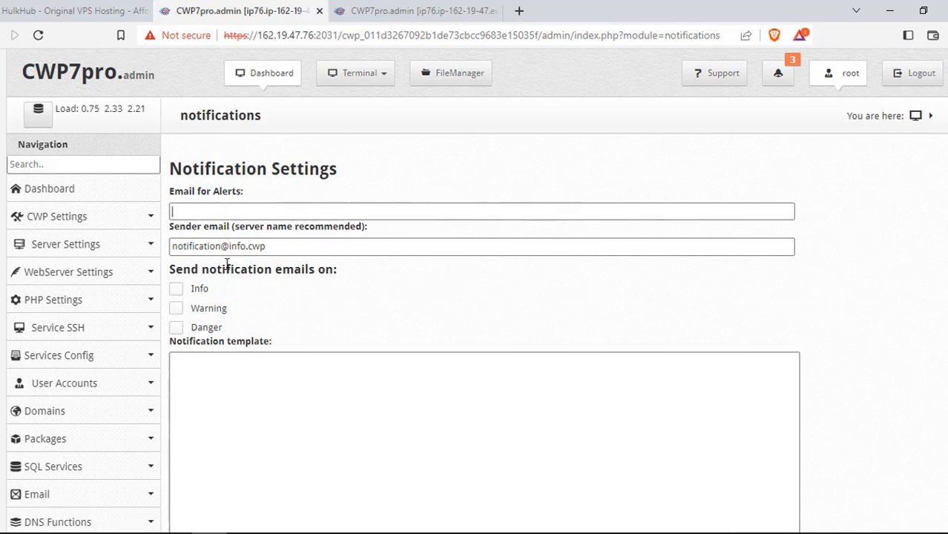
{"action": "left_click", "coordinate": [250, 72]}
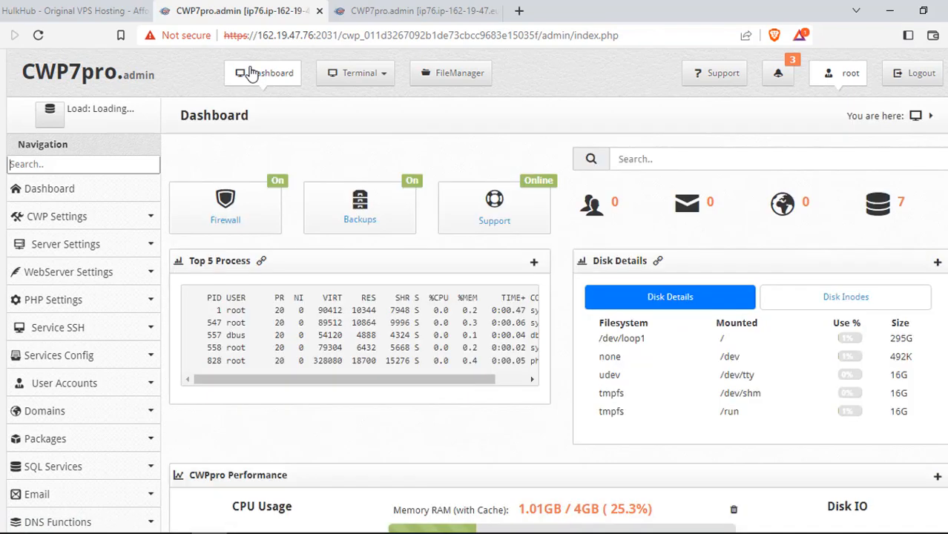
Open Select WebServers under WebServer Settings and compare the available web server setups and their performance.
{"action": "left_click", "coordinate": [106, 277]}
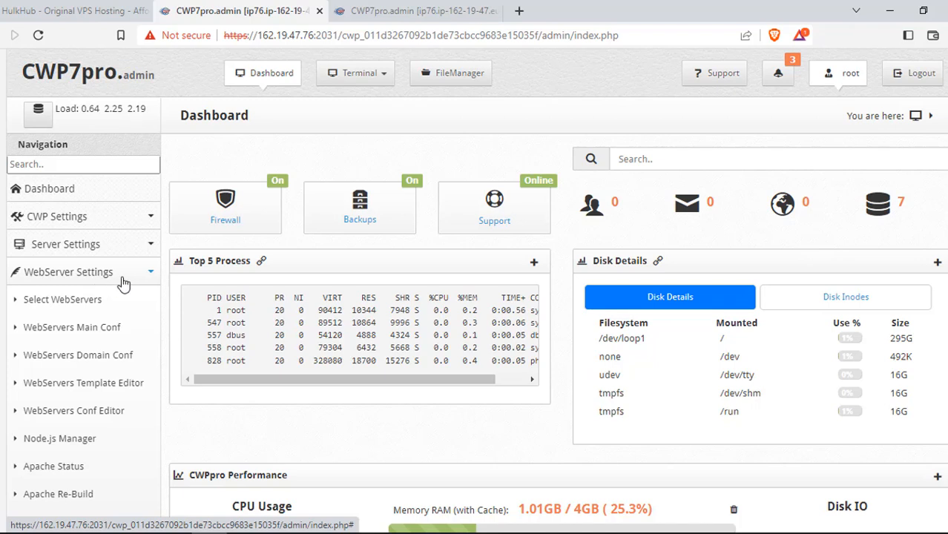
{"action": "left_click", "coordinate": [77, 307]}
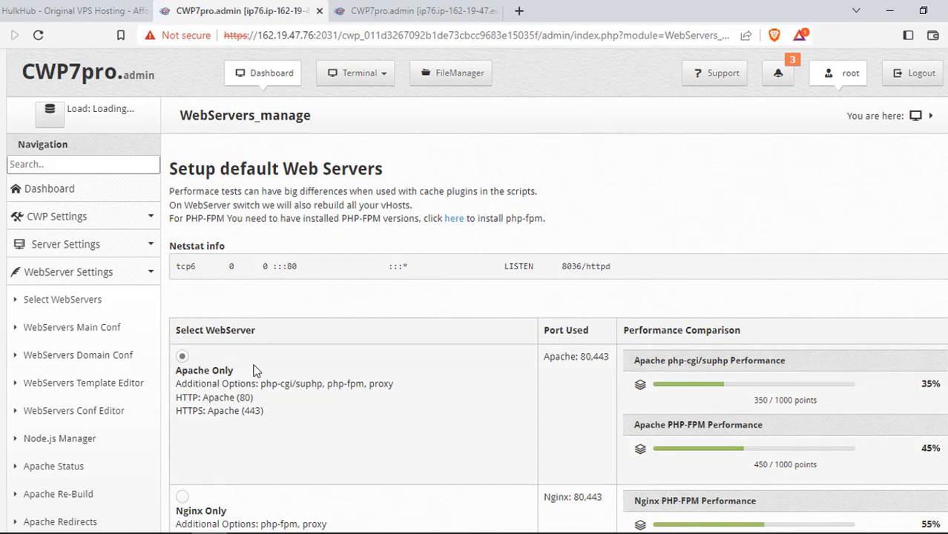
{"action": "scroll", "coordinate": [187, 230], "scroll_direction": "down", "scroll_amount": 2}
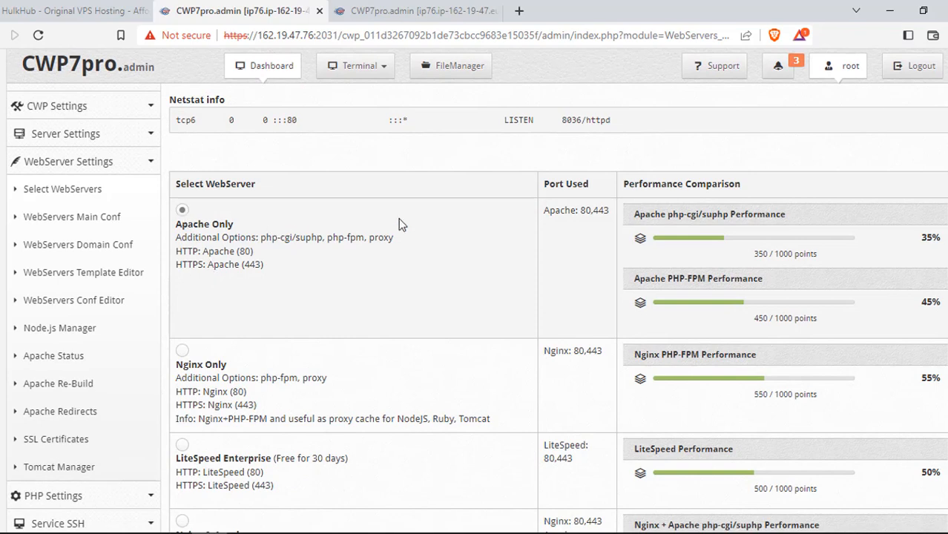
{"action": "scroll", "coordinate": [406, 223], "scroll_direction": "down", "scroll_amount": 1}
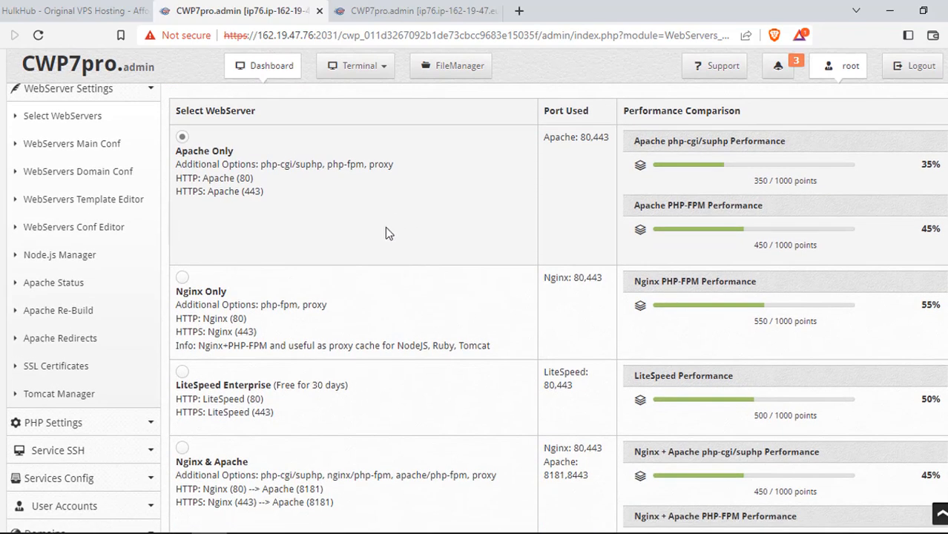
{"action": "scroll", "coordinate": [389, 238], "scroll_direction": "down", "scroll_amount": 7}
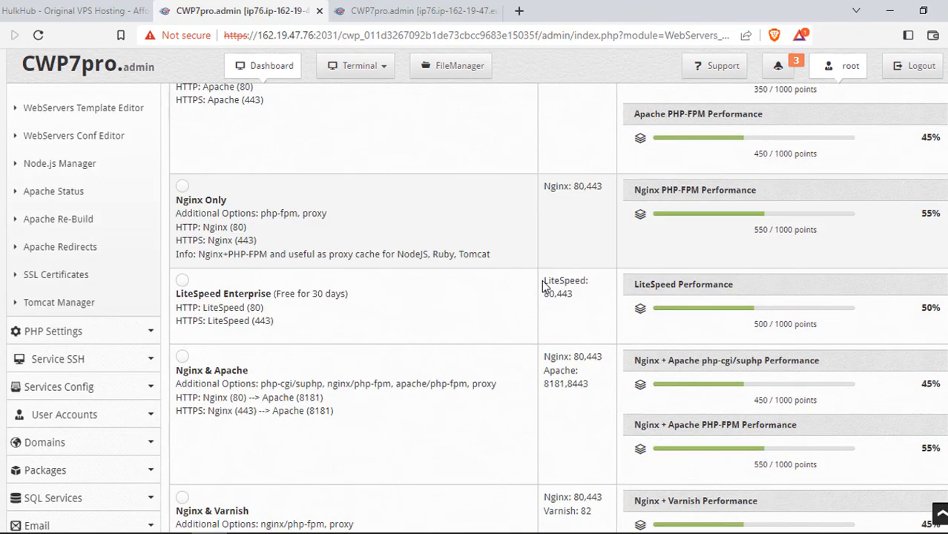
{"action": "scroll", "coordinate": [433, 290], "scroll_direction": "up", "scroll_amount": 10}
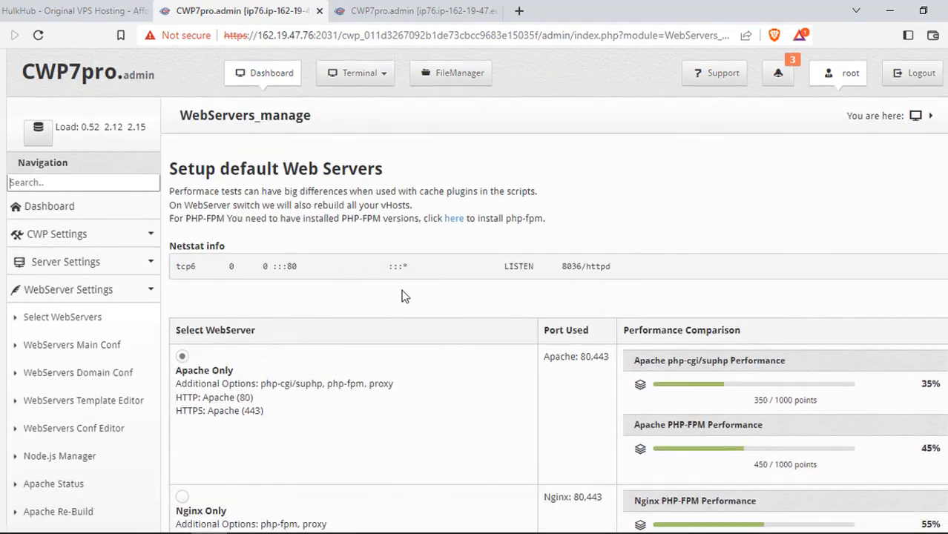
Review the Nginx and Varnish combinations and the default PHP-FPM options on the web server setup page.
{"action": "scroll", "coordinate": [256, 373], "scroll_direction": "down", "scroll_amount": 8}
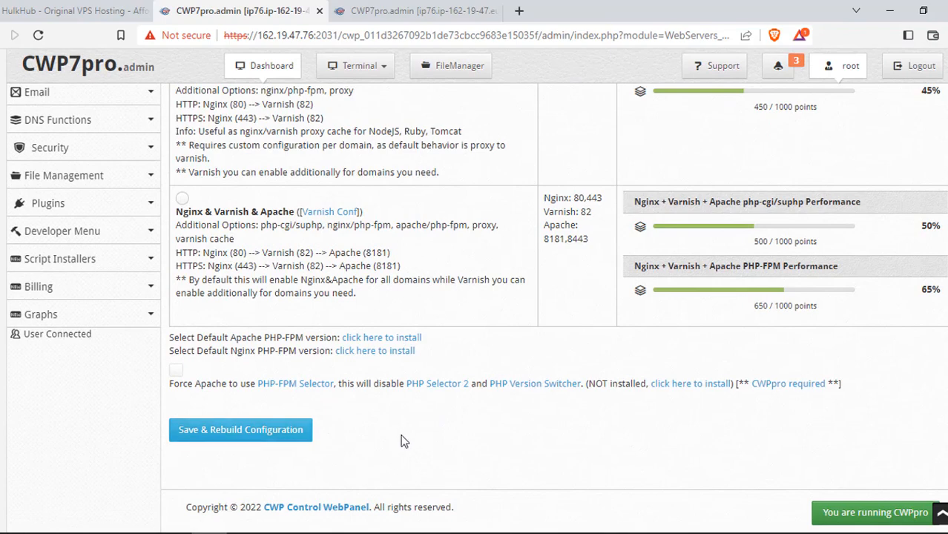
{"action": "scroll", "coordinate": [406, 436], "scroll_direction": "up", "scroll_amount": 6}
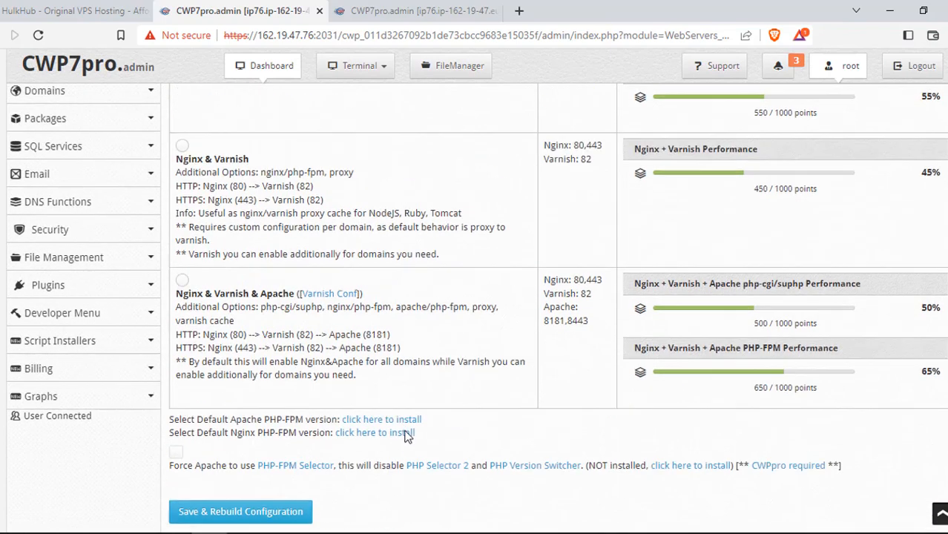
{"action": "scroll", "coordinate": [350, 369], "scroll_direction": "up", "scroll_amount": 4}
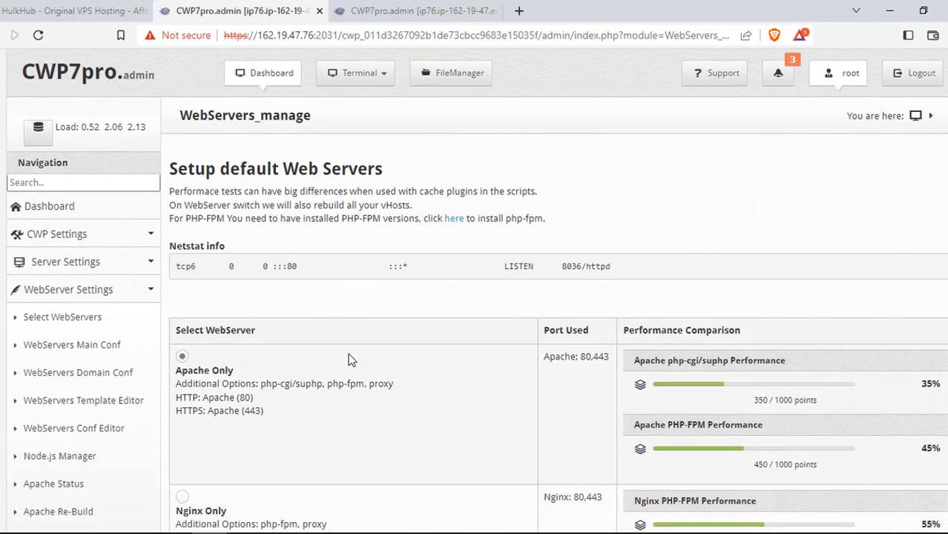
Return to the dashboard and check the status of the mail services under Services Status.
{"action": "left_click", "coordinate": [64, 193]}
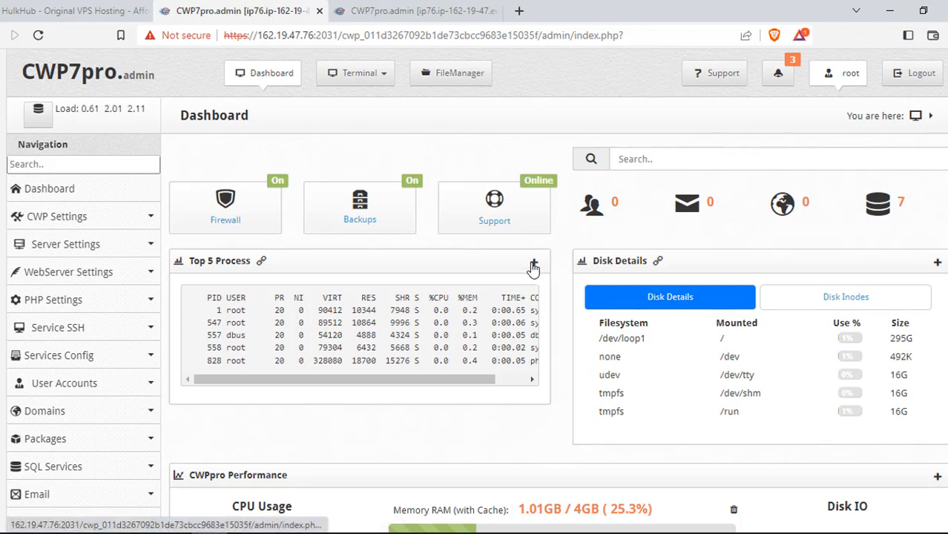
{"action": "scroll", "coordinate": [757, 257], "scroll_direction": "down", "scroll_amount": 4}
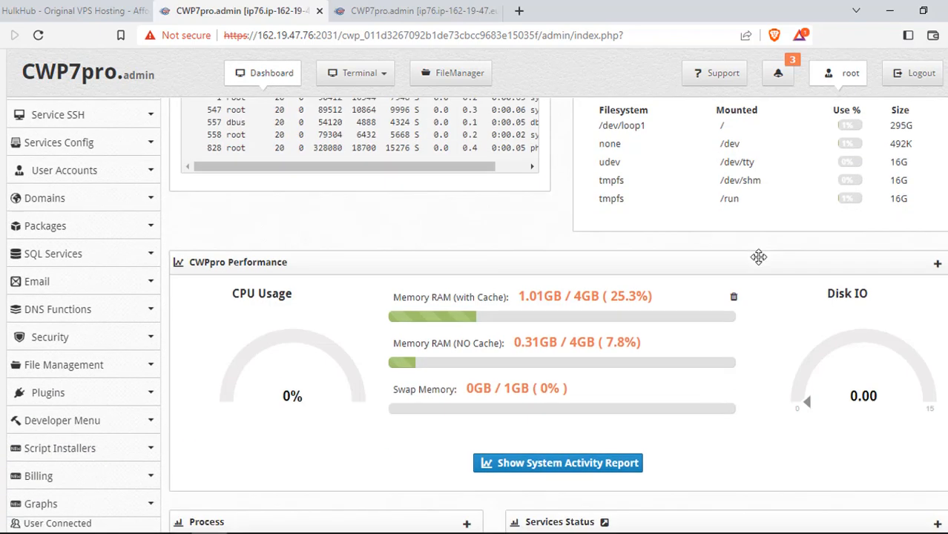
{"action": "scroll", "coordinate": [758, 256], "scroll_direction": "down", "scroll_amount": 3}
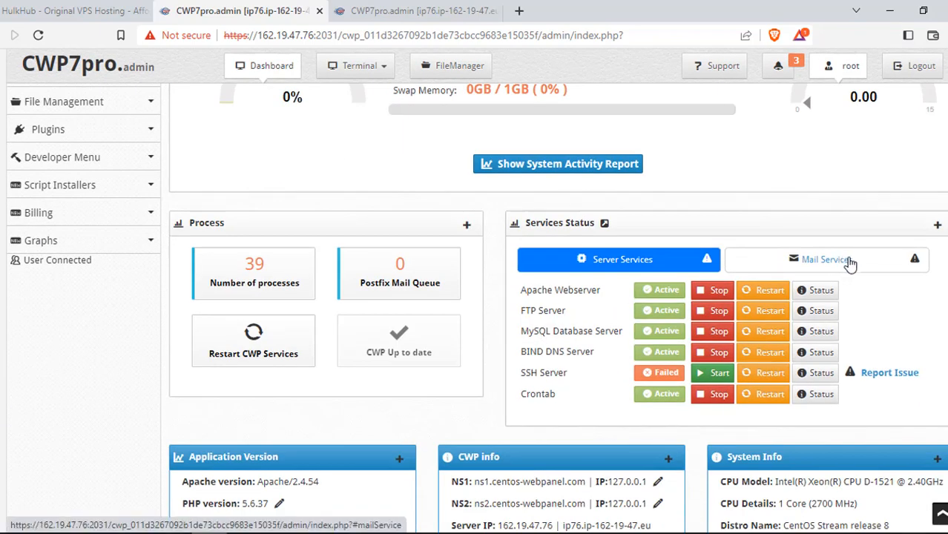
{"action": "left_click", "coordinate": [849, 263]}
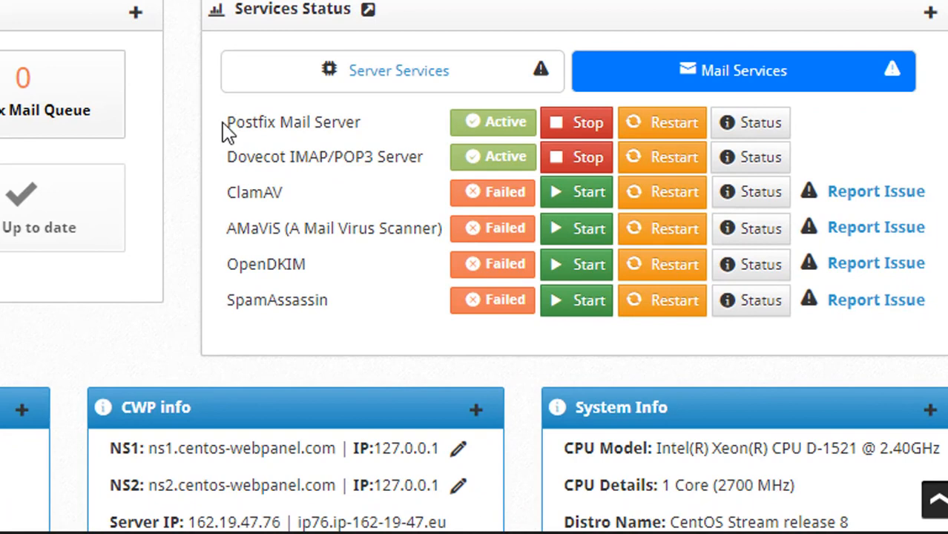
{"action": "left_click_drag", "start_coordinate": [319, 183], "coordinate": [443, 195]}
{"action": "left_click_drag", "start_coordinate": [364, 145], "coordinate": [380, 140]}
{"action": "left_click", "coordinate": [385, 135]}
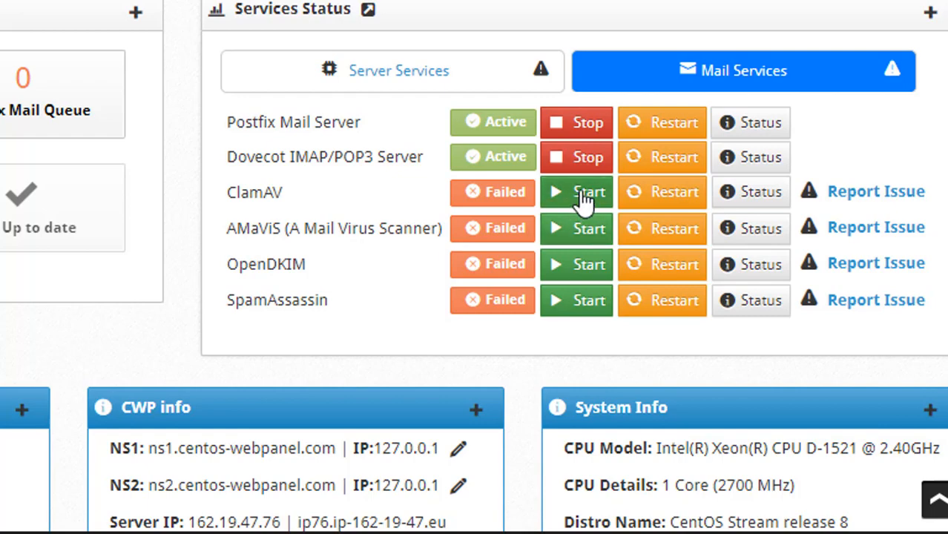
Start the OpenDKIM, AMaViS, SpamAssassin and ClamAV mail services.
{"action": "left_click", "coordinate": [573, 275]}
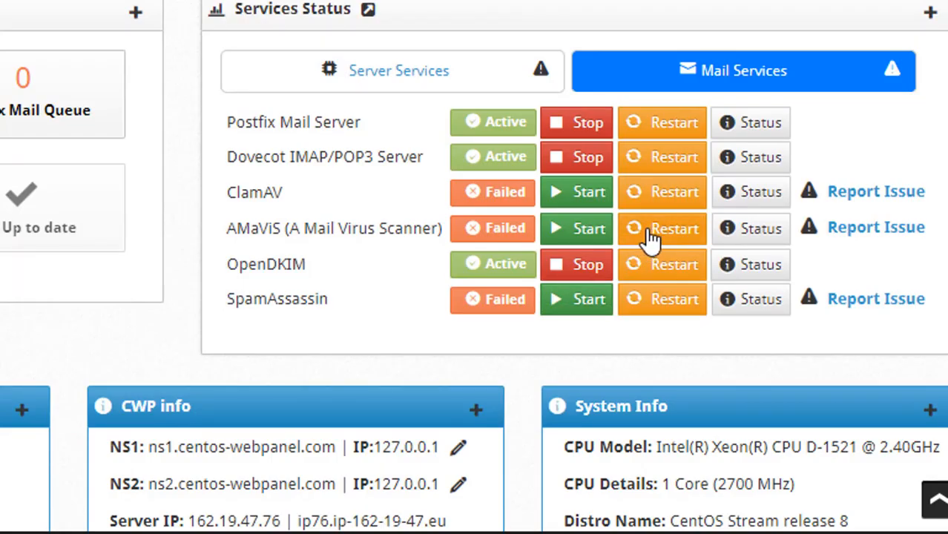
{"action": "left_click", "coordinate": [588, 236]}
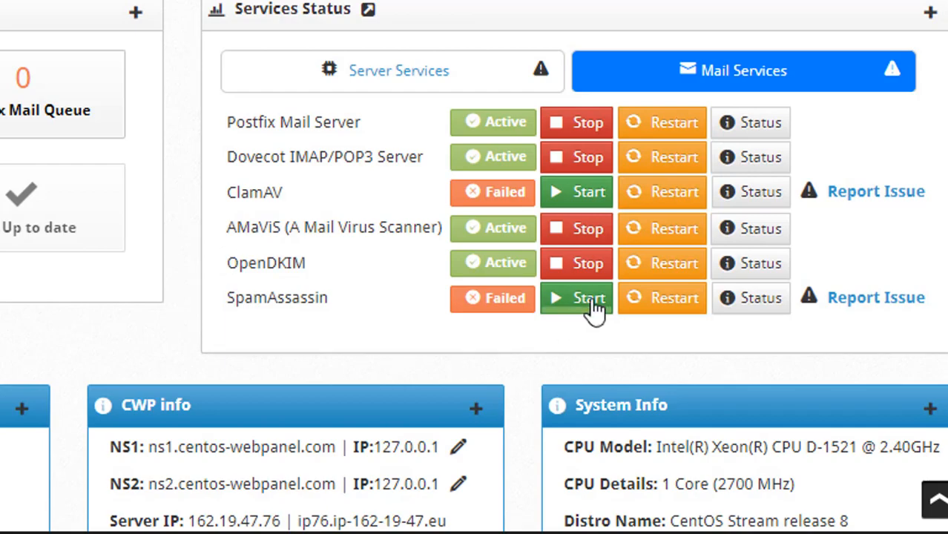
{"action": "left_click", "coordinate": [576, 304]}
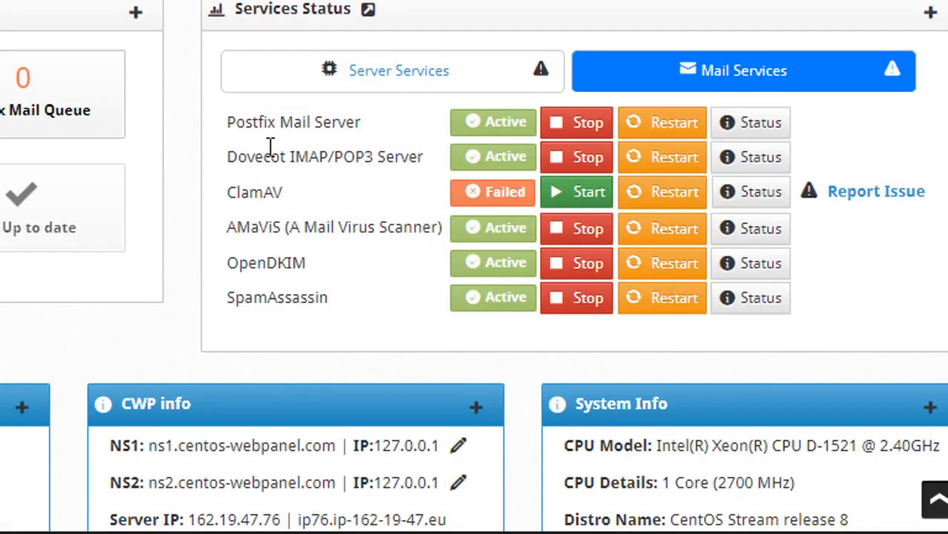
{"action": "left_click", "coordinate": [590, 198]}
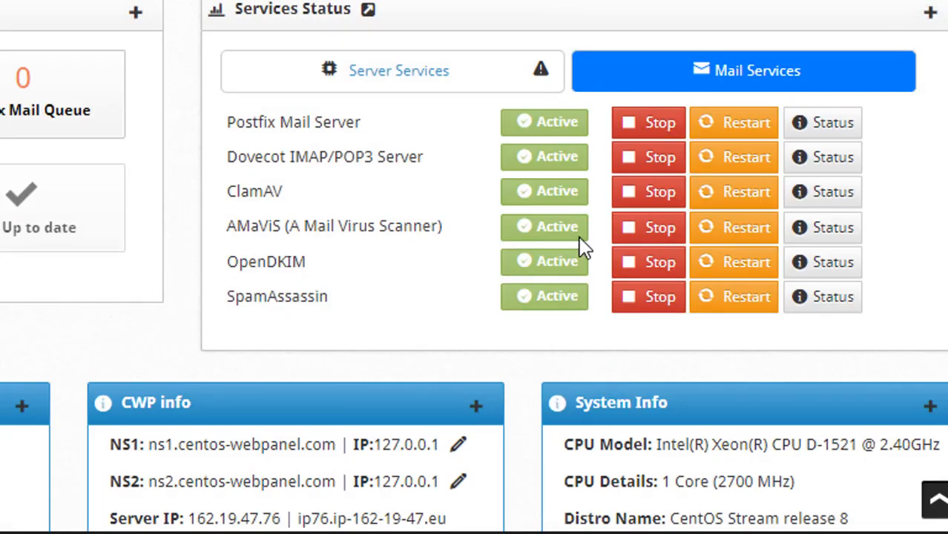
Check the status of the server services, especially the SSH Server, and look over the rest of the dashboard.
{"action": "left_click", "coordinate": [451, 67]}
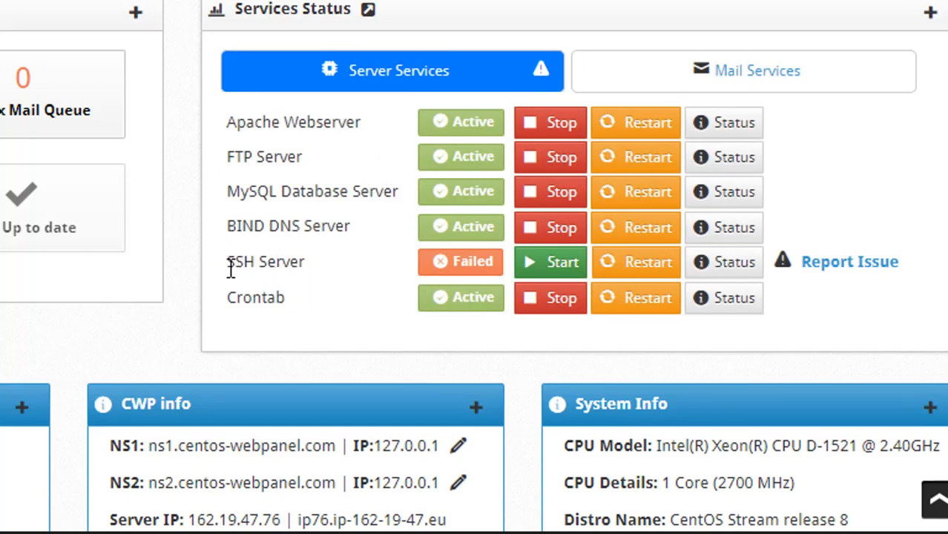
{"action": "left_click_drag", "start_coordinate": [233, 273], "coordinate": [335, 273]}
{"action": "left_click", "coordinate": [336, 274]}
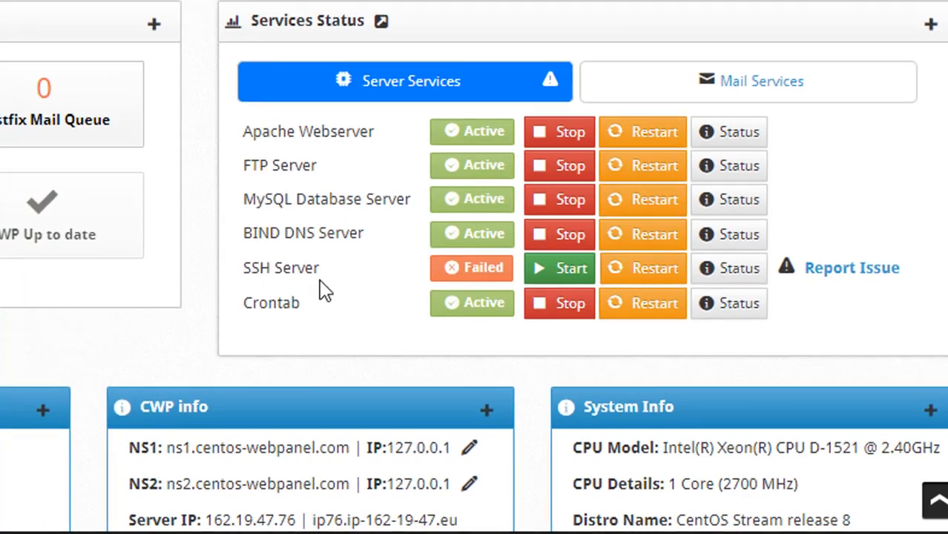
{"action": "scroll", "coordinate": [371, 285], "scroll_direction": "down", "scroll_amount": 4}
{"action": "scroll", "coordinate": [371, 290], "scroll_direction": "up", "scroll_amount": 10}
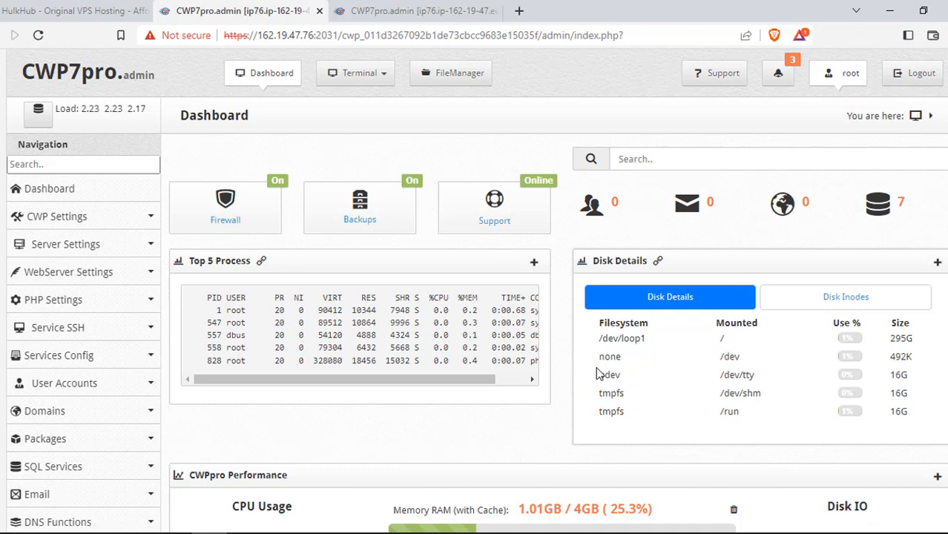
Open the PHP Selector from the PHP settings and go through its list of PHP versions.
{"action": "left_click", "coordinate": [81, 304]}
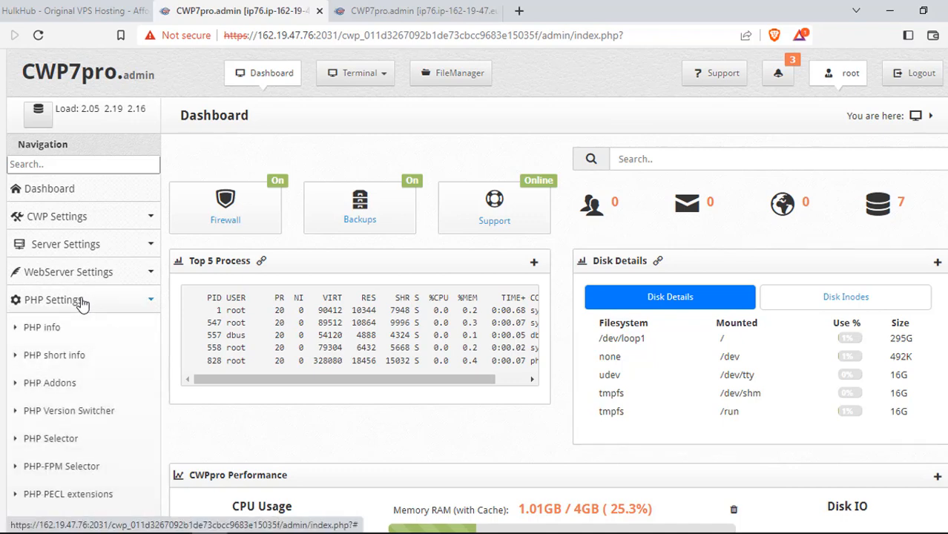
{"action": "scroll", "coordinate": [82, 304], "scroll_direction": "down", "scroll_amount": 2}
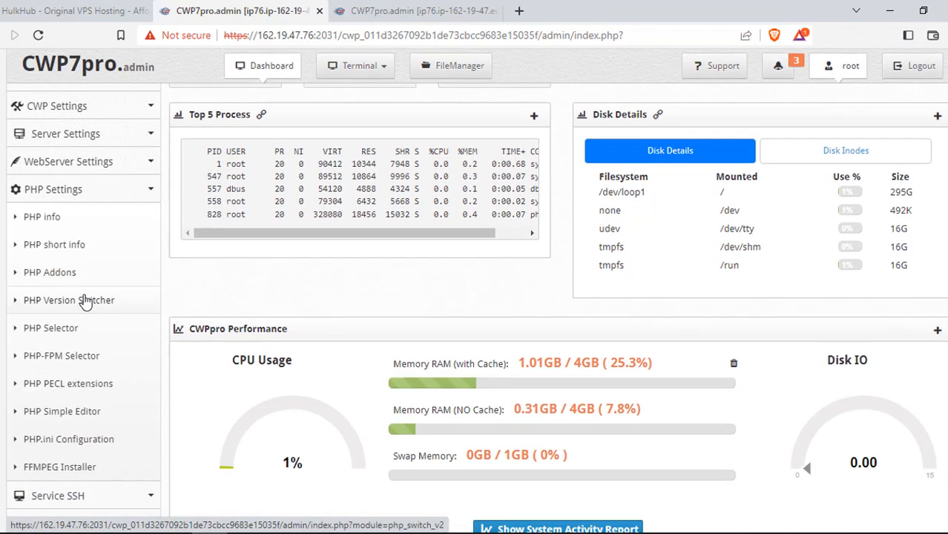
{"action": "left_click", "coordinate": [46, 332]}
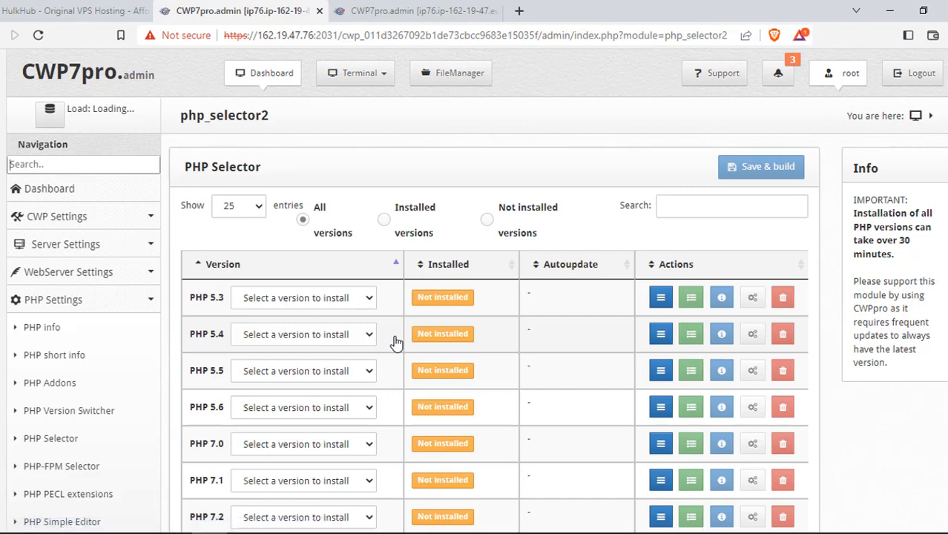
{"action": "scroll", "coordinate": [399, 321], "scroll_direction": "down", "scroll_amount": 3}
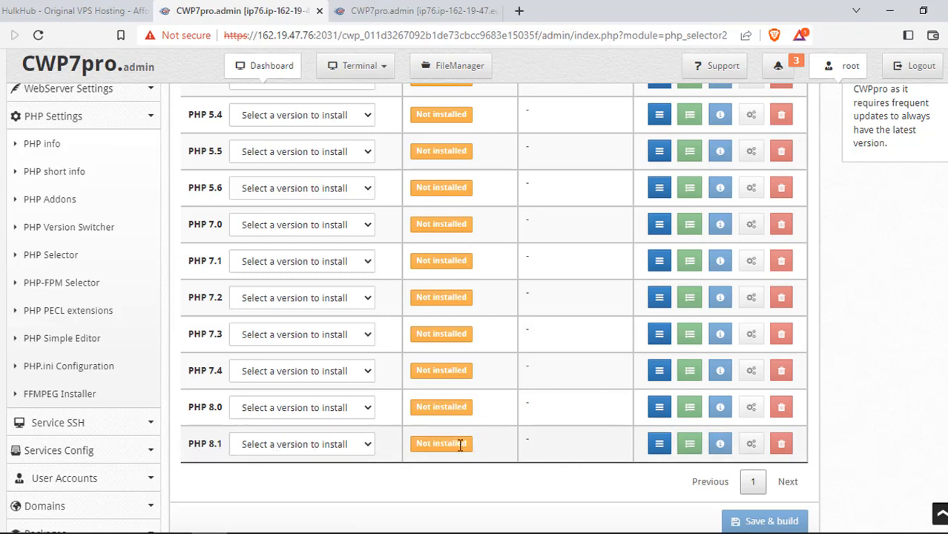
Select 8.1.13 for PHP 8.1, 8.0.26 for PHP 8.0 and 7.4.33 for PHP 7.4 as the versions to install.
{"action": "left_click", "coordinate": [331, 450]}
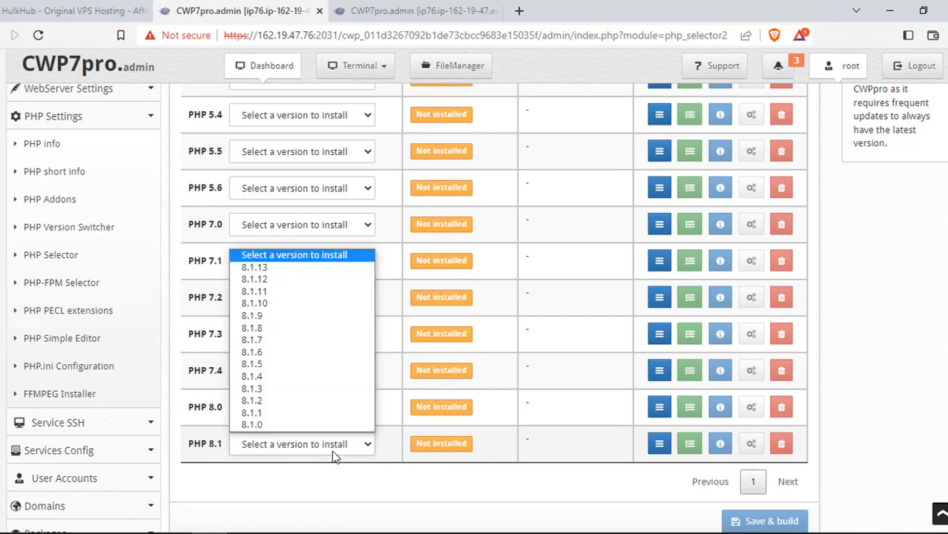
{"action": "left_click", "coordinate": [255, 268]}
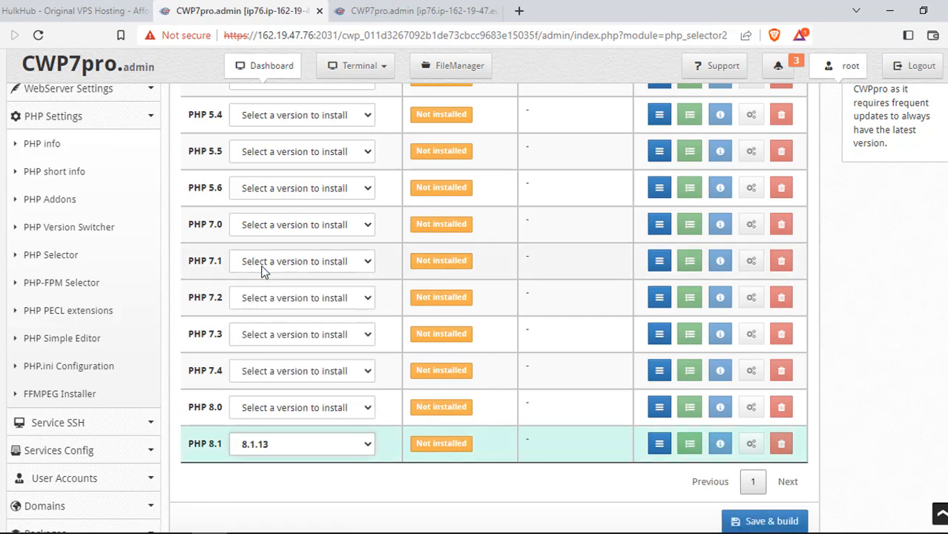
{"action": "left_click", "coordinate": [259, 417]}
{"action": "left_click", "coordinate": [249, 172]}
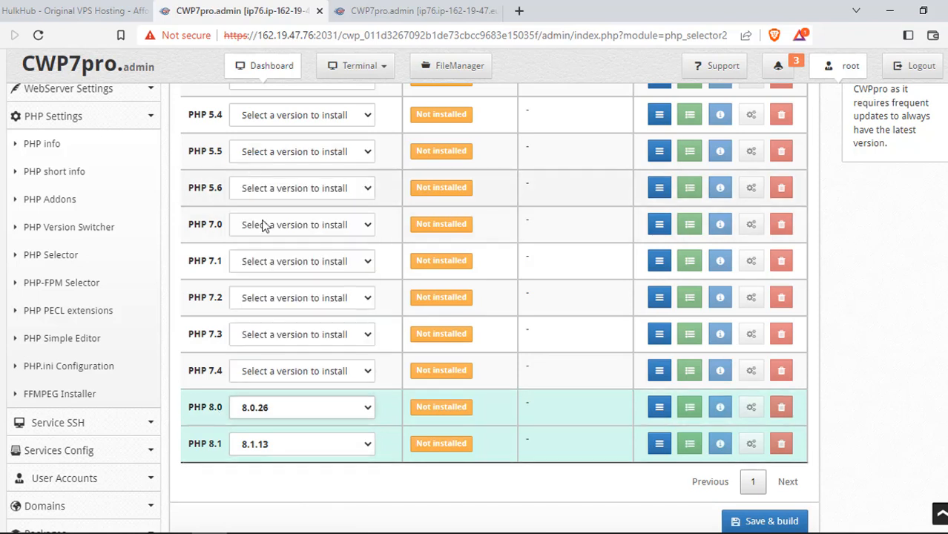
{"action": "left_click", "coordinate": [273, 377]}
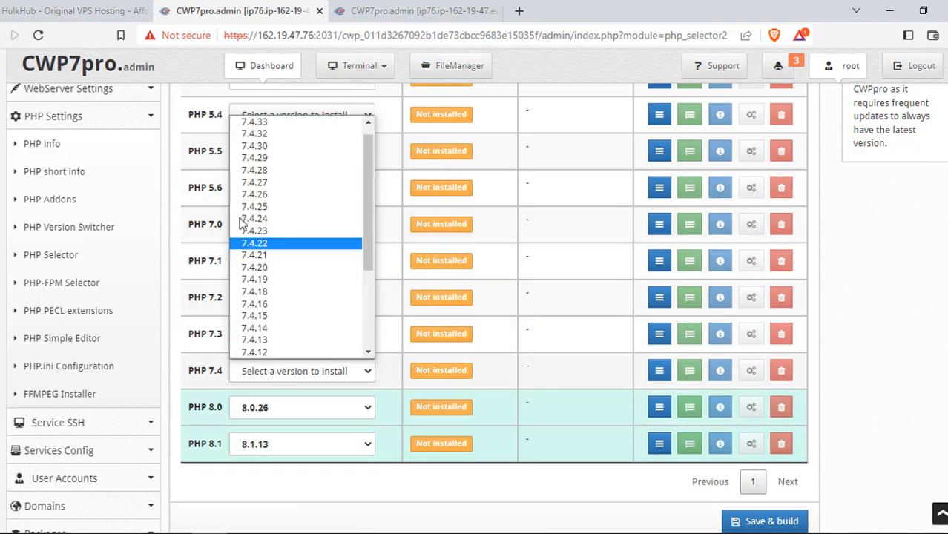
{"action": "left_click", "coordinate": [269, 128]}
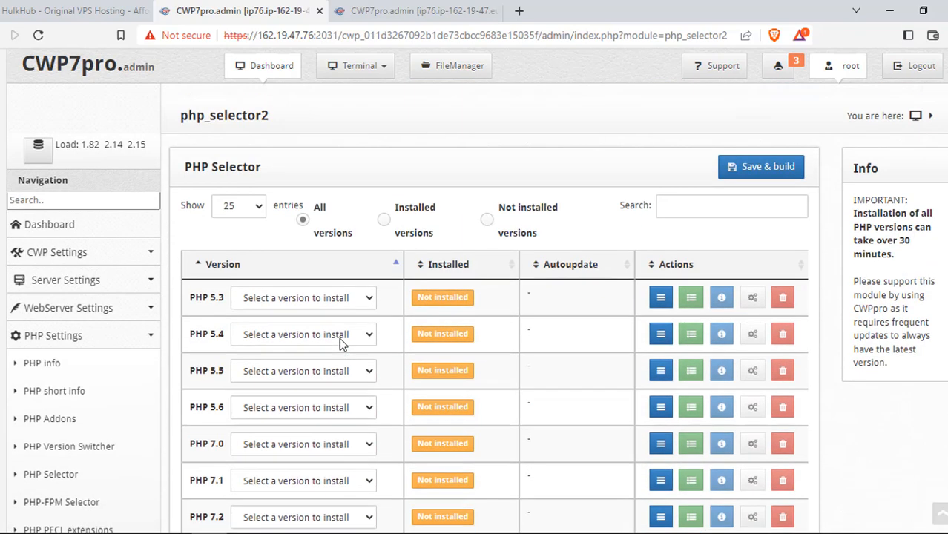
{"action": "scroll", "coordinate": [339, 343], "scroll_direction": "down", "scroll_amount": 10}
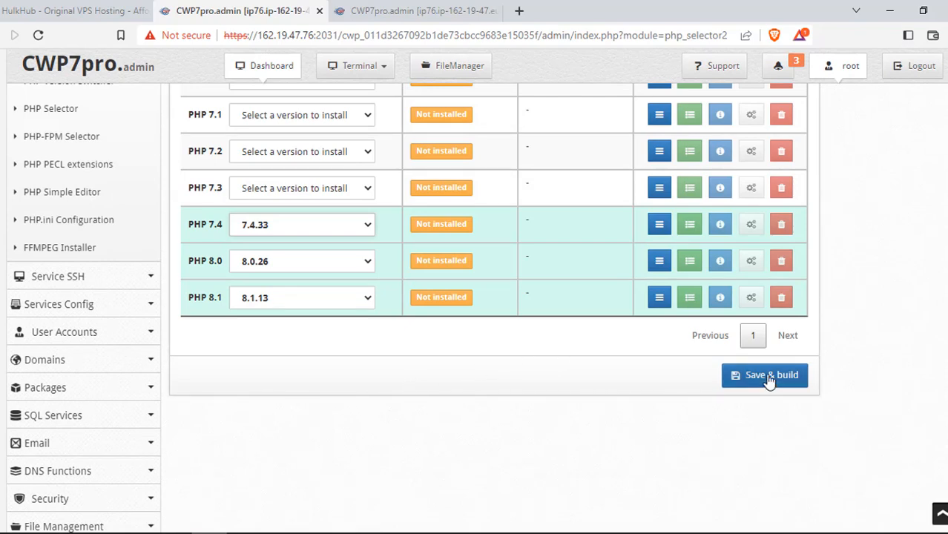
{"action": "scroll", "coordinate": [297, 258], "scroll_direction": "up", "scroll_amount": 2}
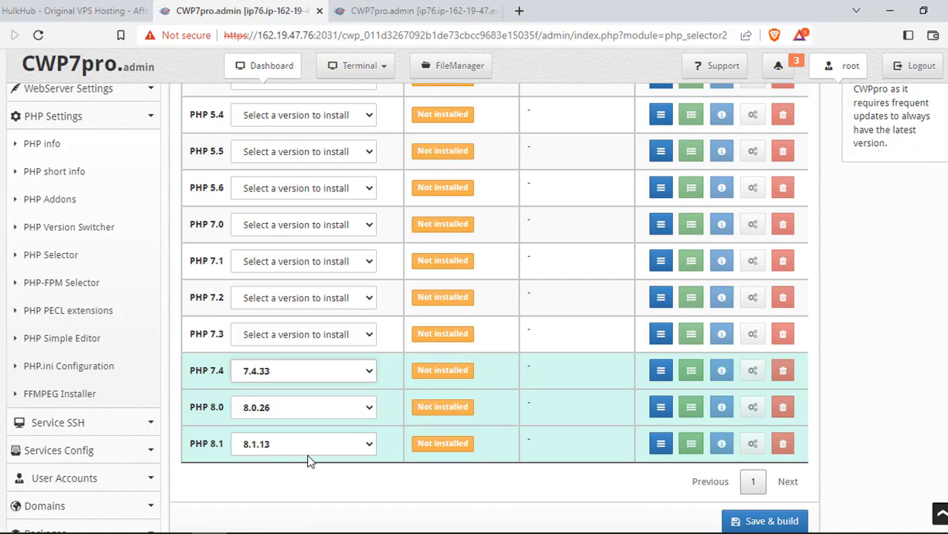
Save the PHP selection, start compiling and installing the chosen versions, and check the compile log.
{"action": "left_click", "coordinate": [764, 521]}
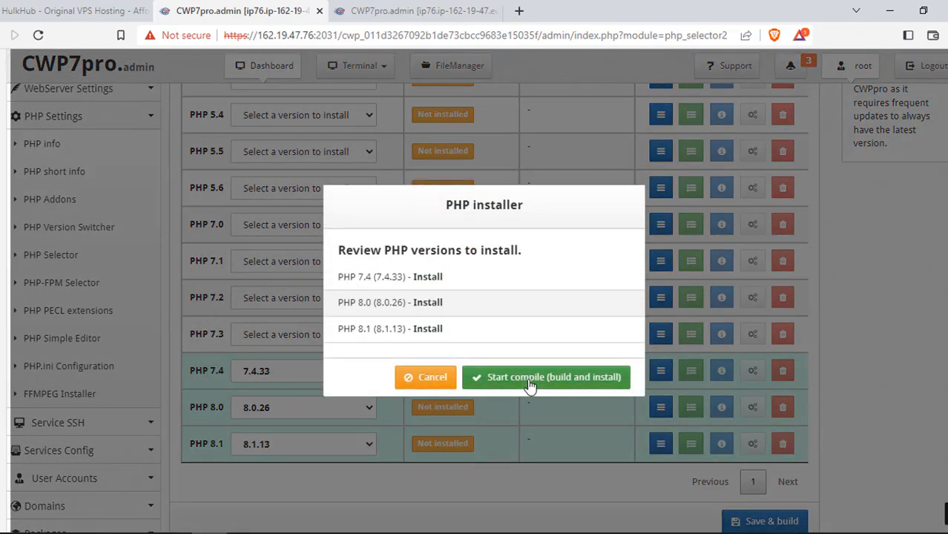
{"action": "left_click", "coordinate": [533, 379]}
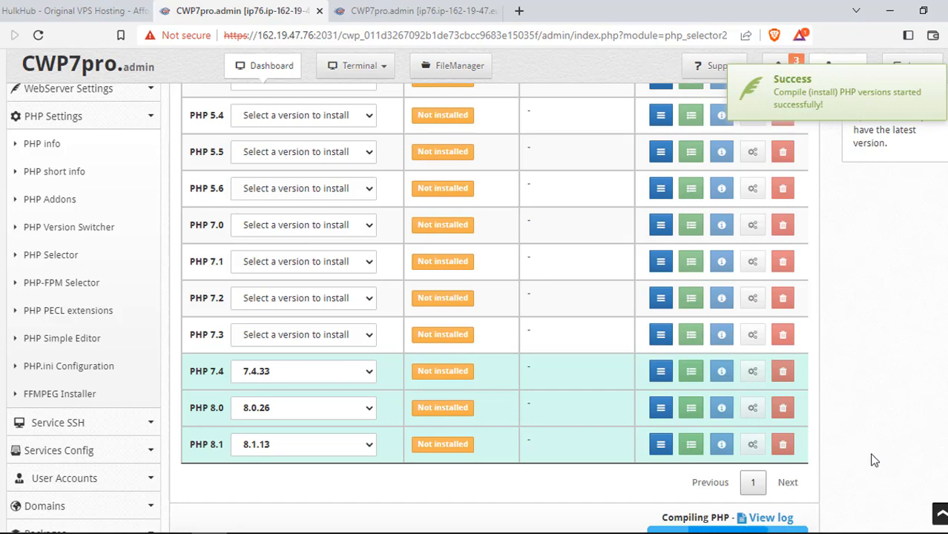
{"action": "scroll", "coordinate": [853, 390], "scroll_direction": "down", "scroll_amount": 5}
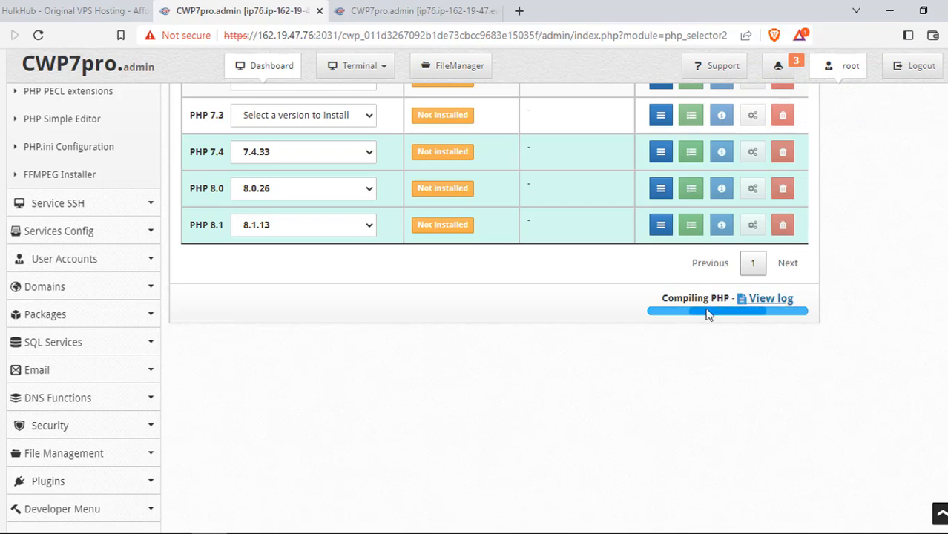
{"action": "left_click", "coordinate": [775, 299]}
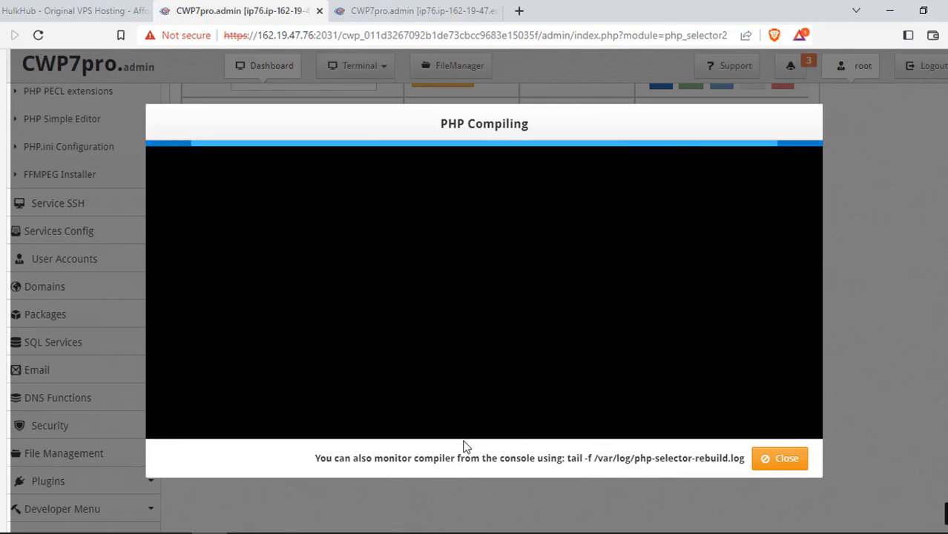
{"action": "left_click", "coordinate": [782, 460]}
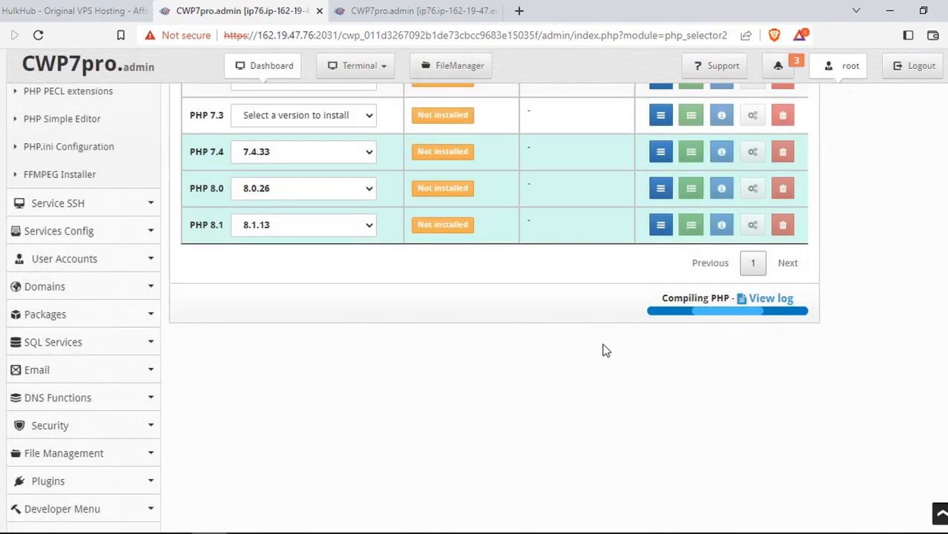
Read the note on PHP installation time in the PHP Selector's info box and return to the dashboard.
{"action": "scroll", "coordinate": [597, 338], "scroll_direction": "up", "scroll_amount": 5}
{"action": "scroll", "coordinate": [594, 331], "scroll_direction": "up", "scroll_amount": 1}
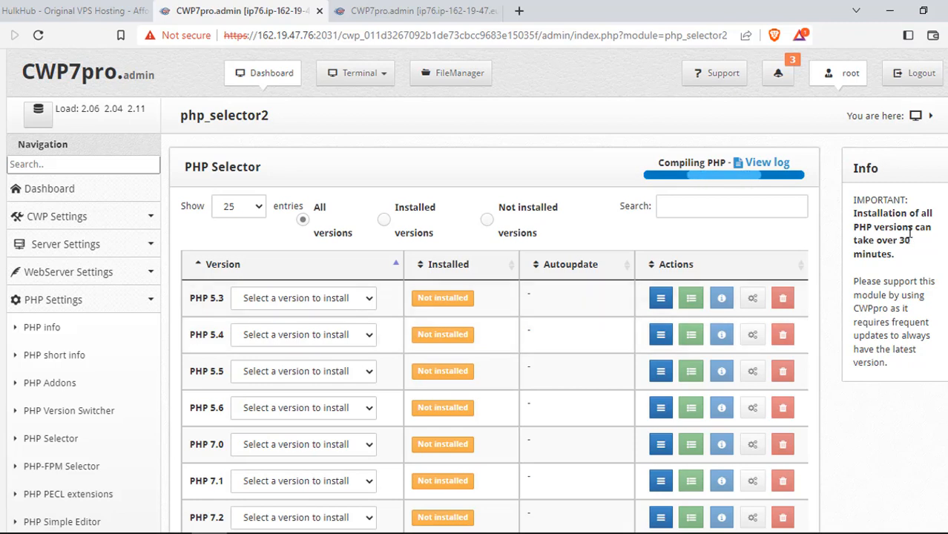
{"action": "left_click_drag", "start_coordinate": [852, 214], "coordinate": [893, 267]}
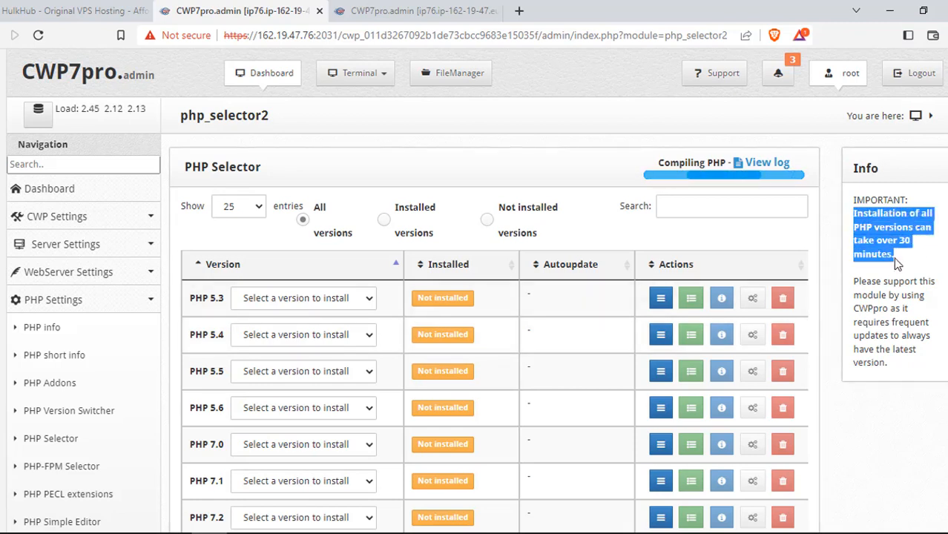
{"action": "left_click", "coordinate": [869, 245]}
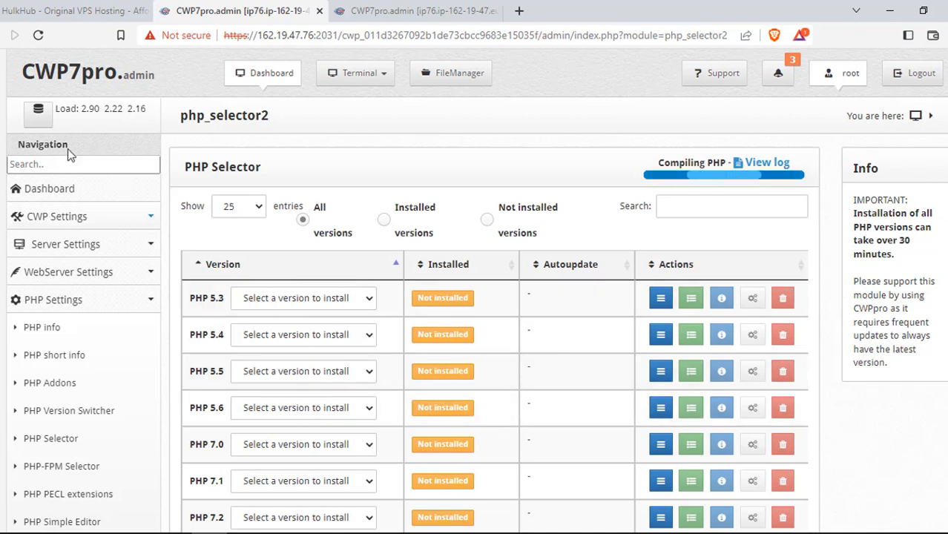
{"action": "left_click", "coordinate": [267, 89]}
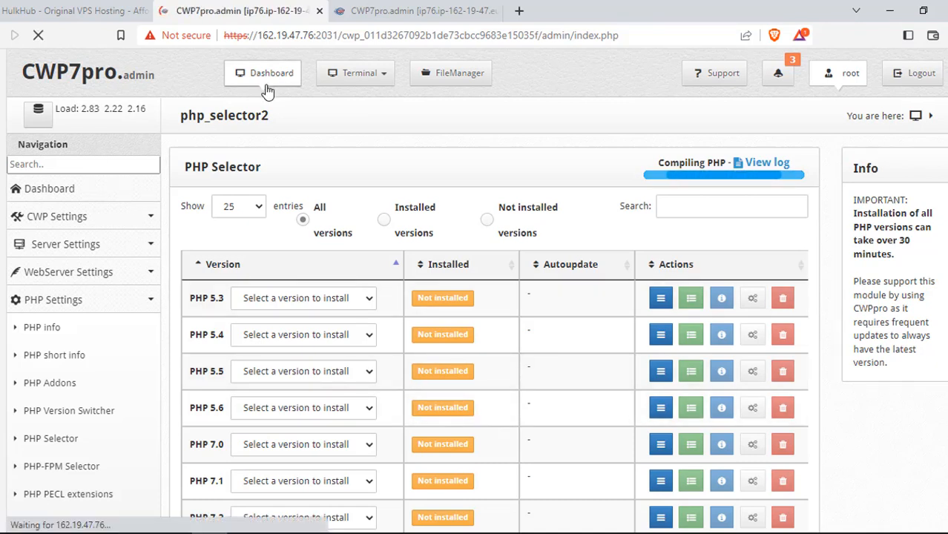